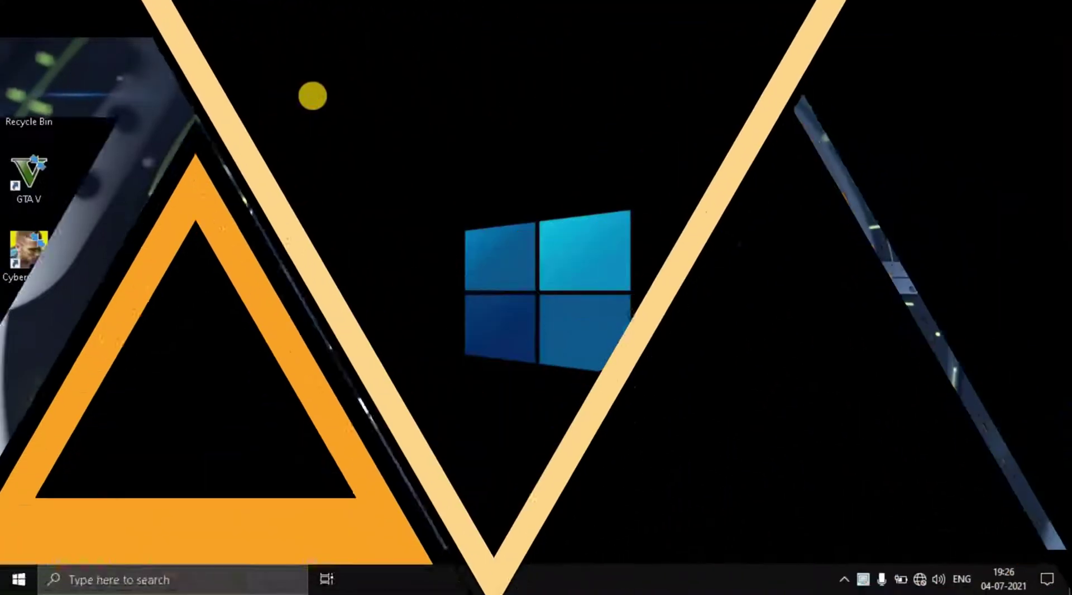
right_click(313, 96)
left_click(332, 161)
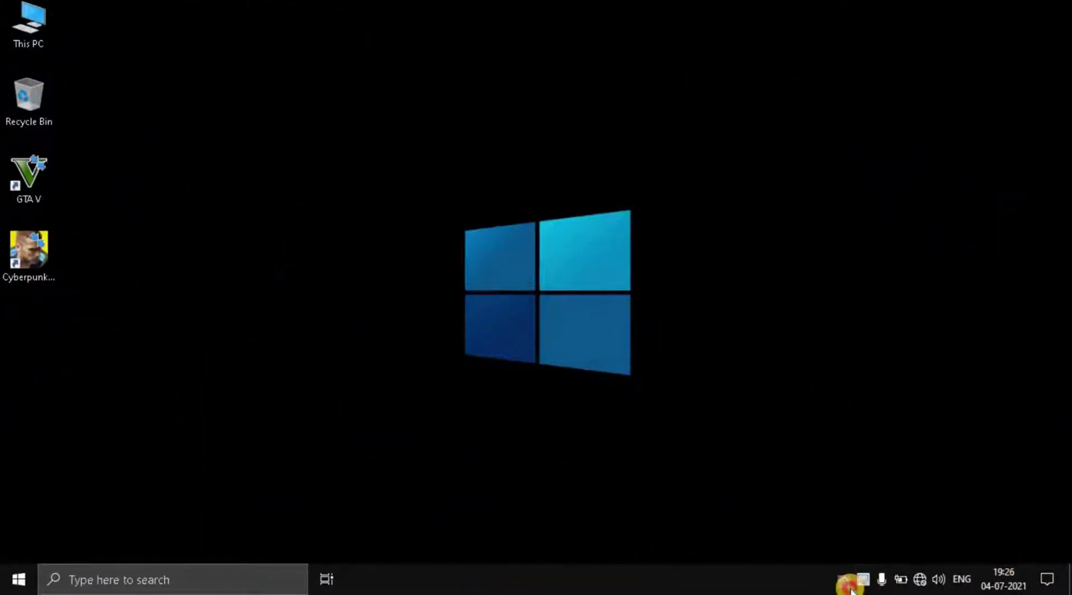
right_click(301, 298)
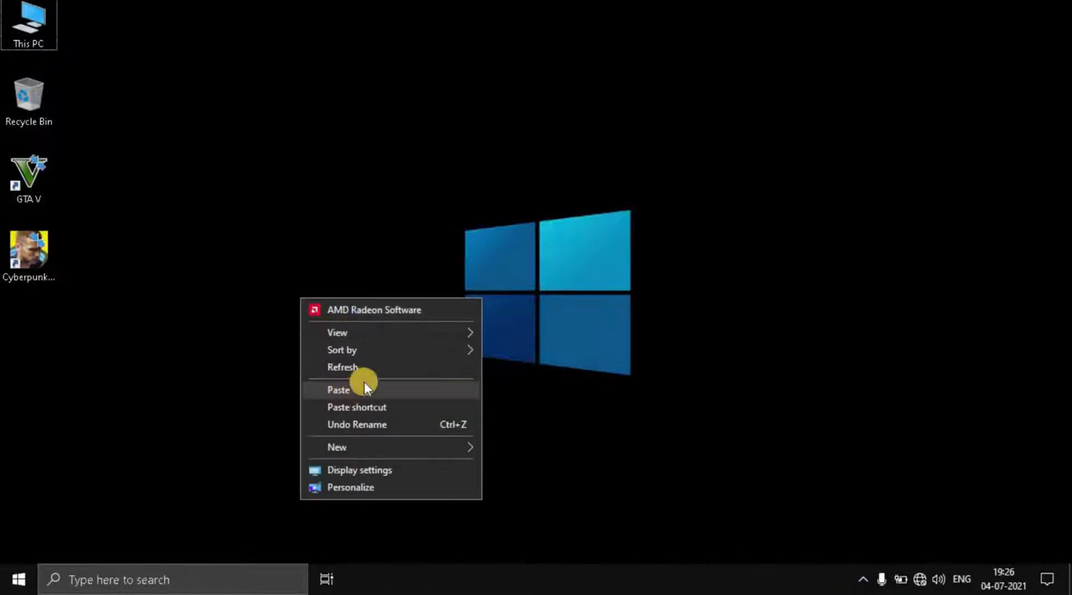
left_click(363, 368)
right_click(478, 164)
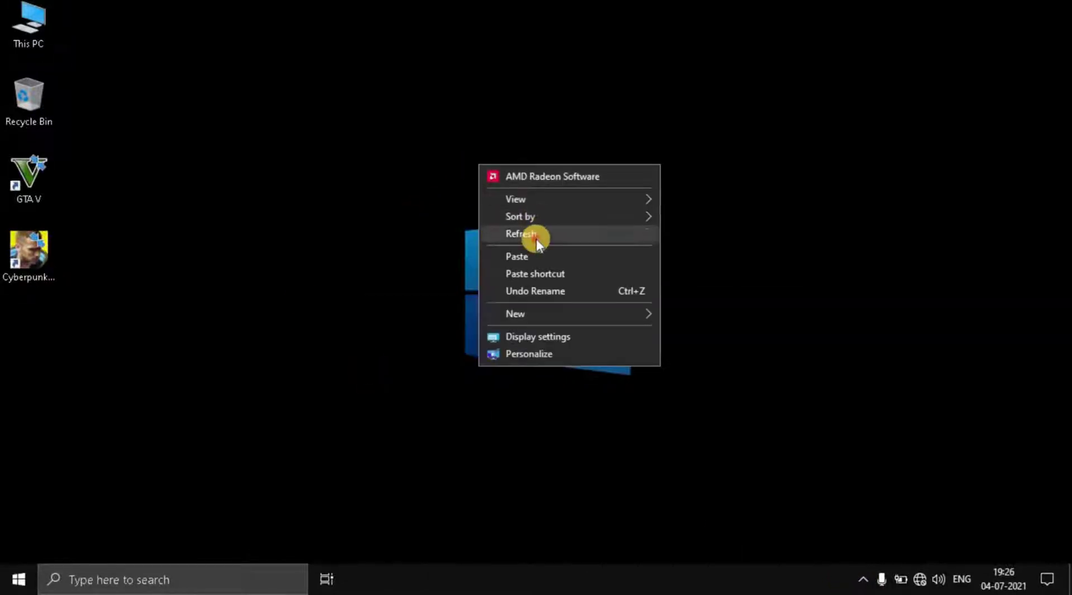
left_click(536, 239)
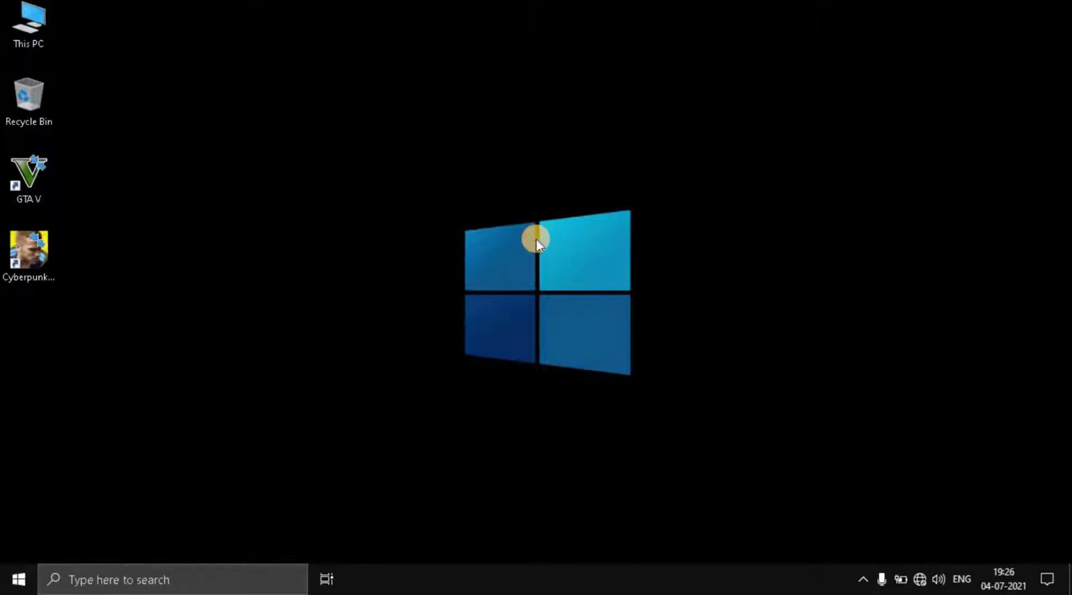
right_click(333, 265)
left_click(356, 327)
right_click(378, 327)
left_click(407, 394)
right_click(230, 287)
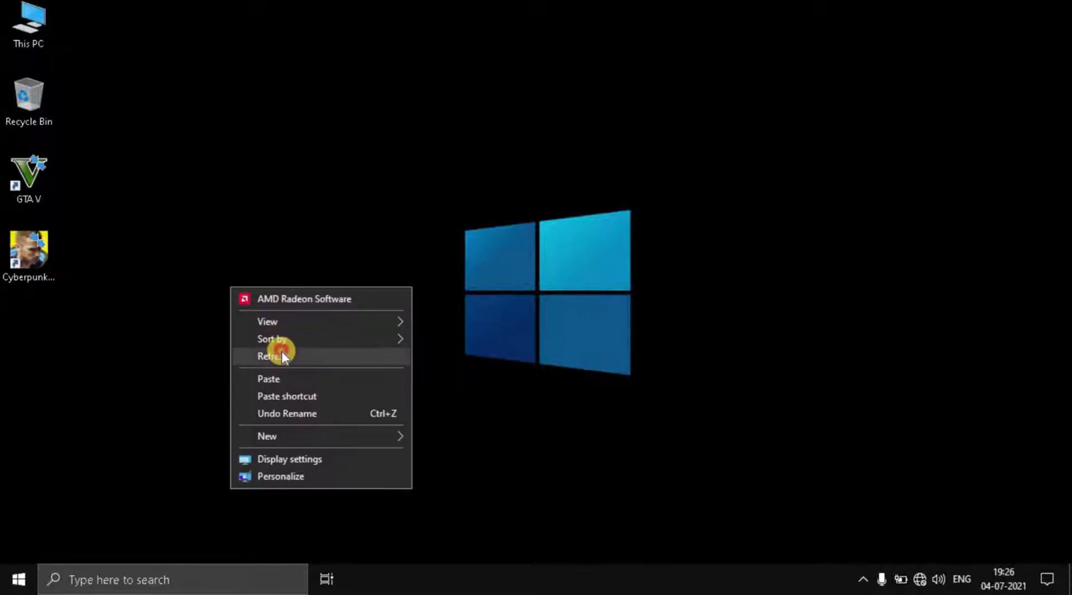
left_click(282, 355)
right_click(286, 281)
left_click(321, 349)
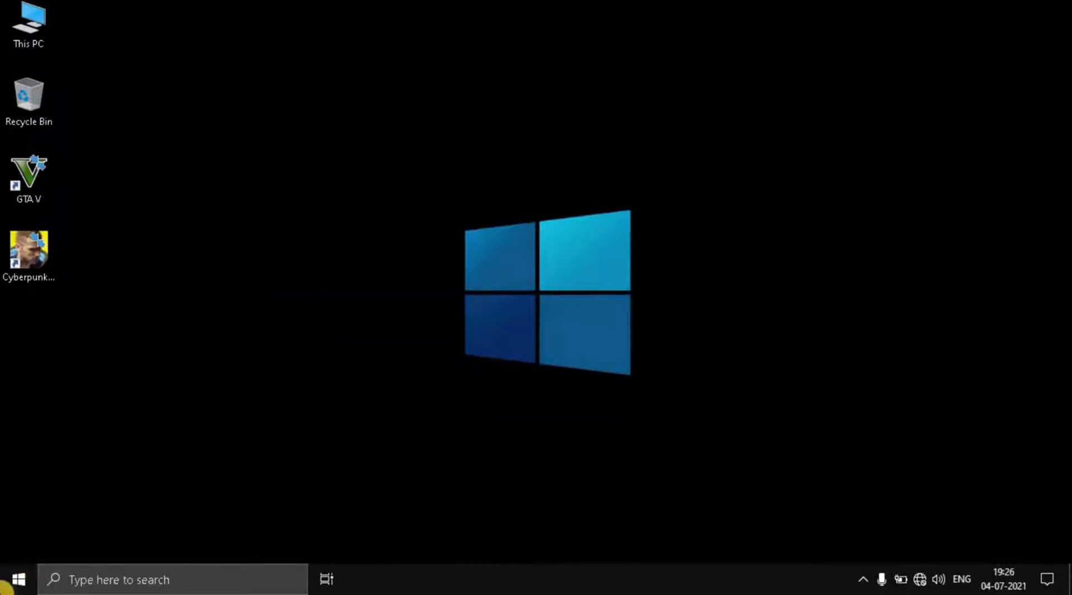
View the Windows Security page of the Update & Security settings, and close Settings.
left_click(8, 580)
mouse_move(4, 500)
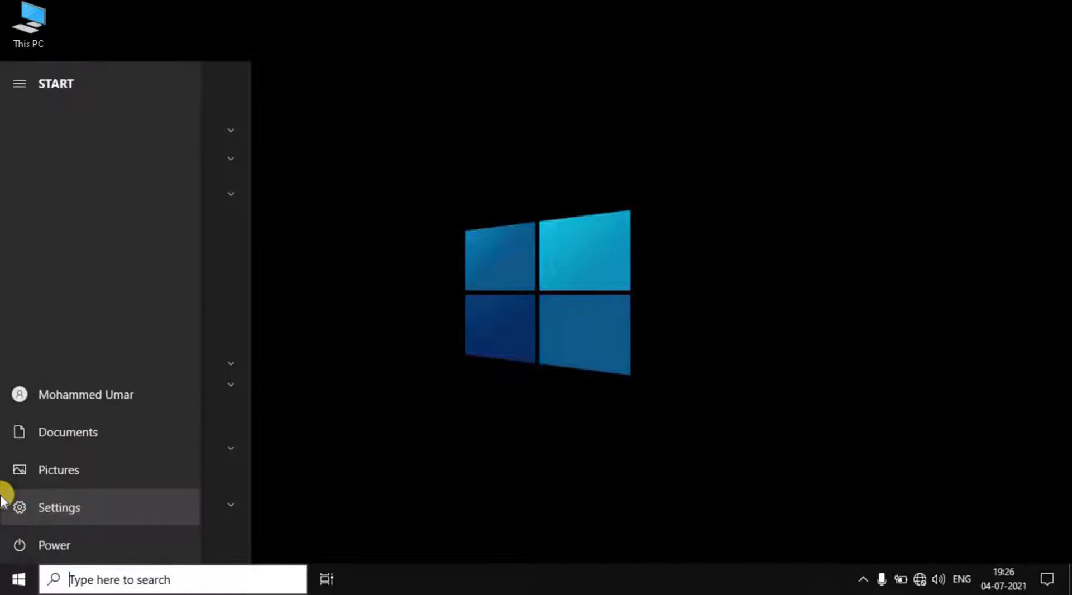
left_click(73, 509)
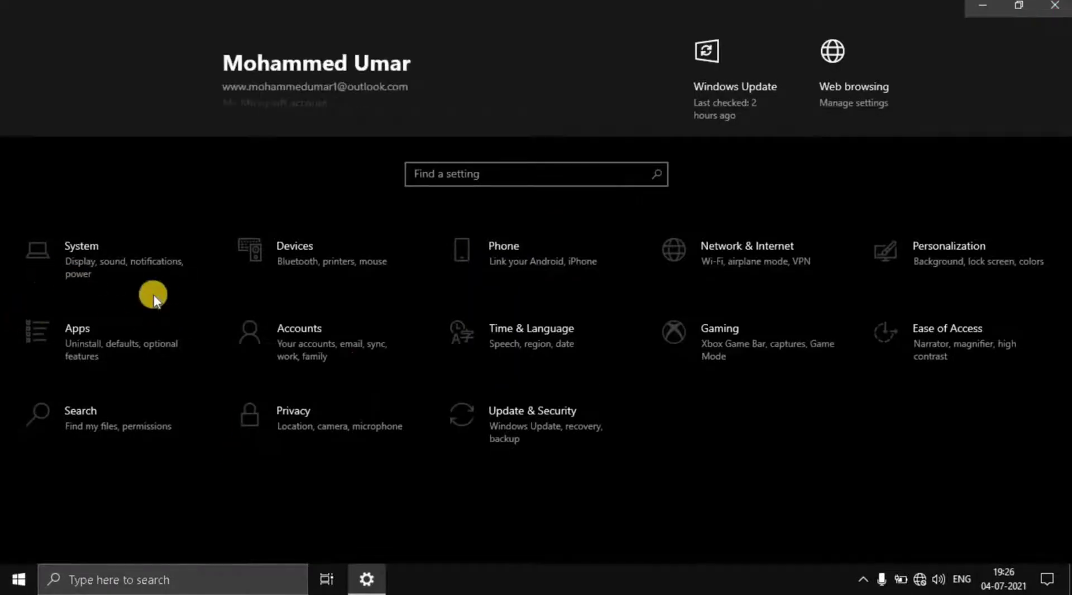
left_click(524, 430)
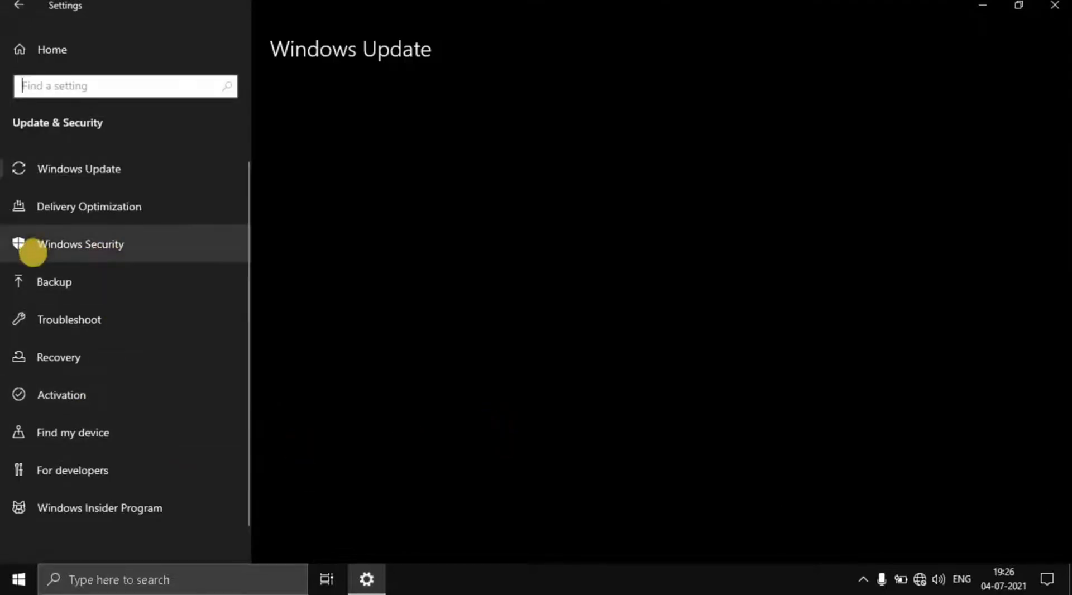
left_click(37, 247)
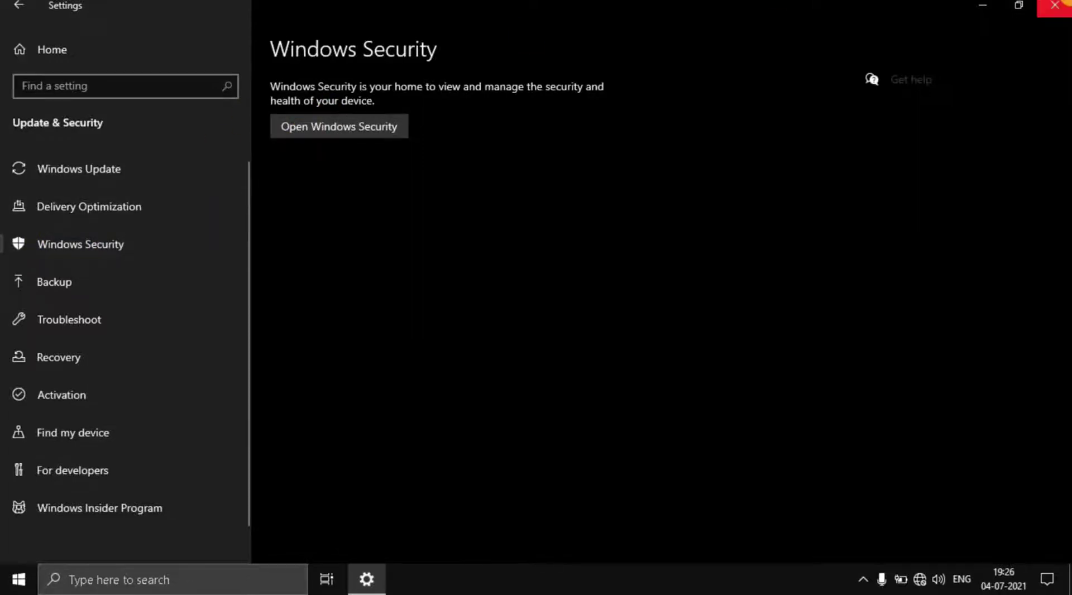
left_click(1056, 5)
Find Windows Security among the installed apps and open its app settings.
left_click(8, 581)
scroll(113, 355, "down", 15)
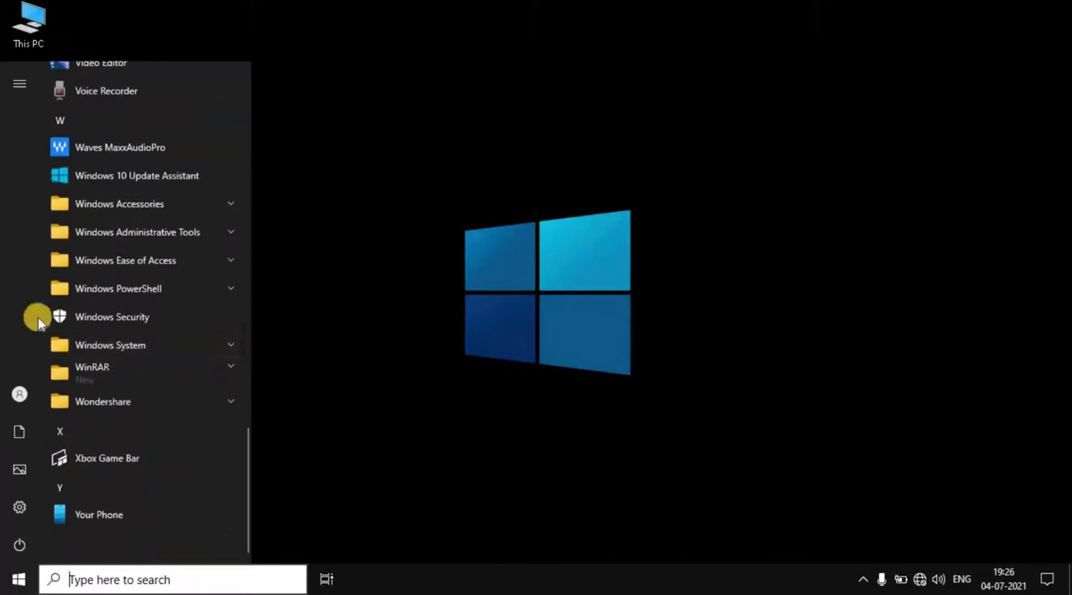
right_click(88, 306)
left_click(126, 346)
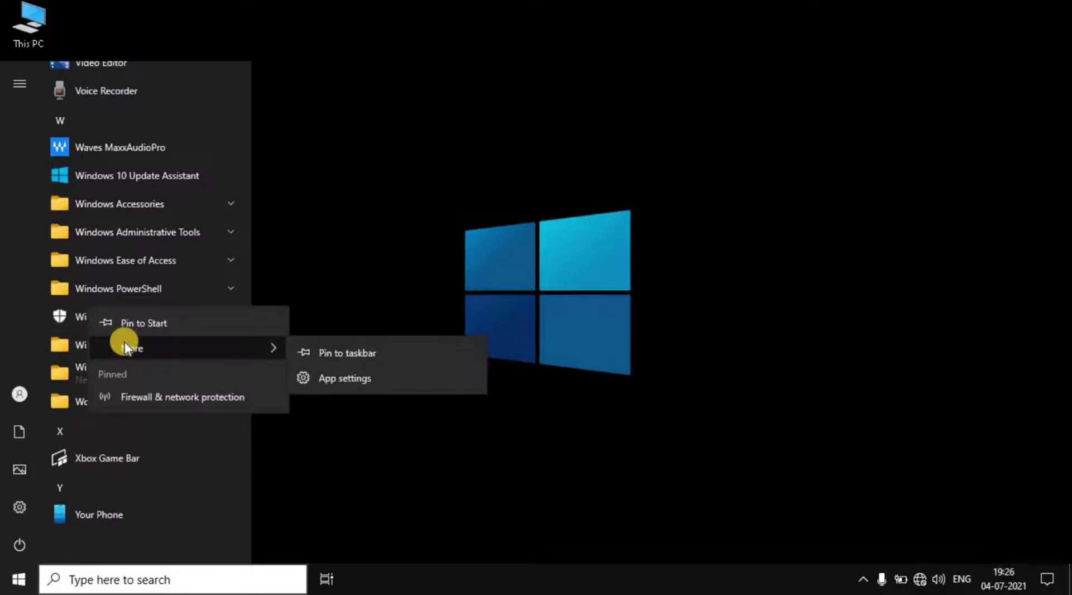
left_click(367, 390)
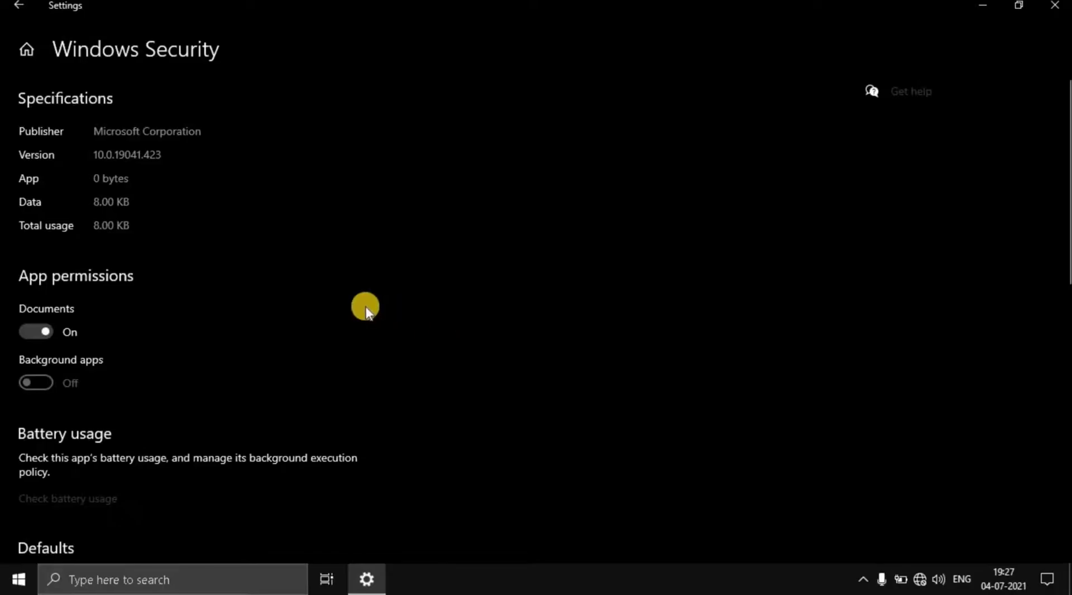
Reset the Windows Security app, confirming the deletion of its data, and close Settings when the reset is done.
scroll(193, 327, "down", 9)
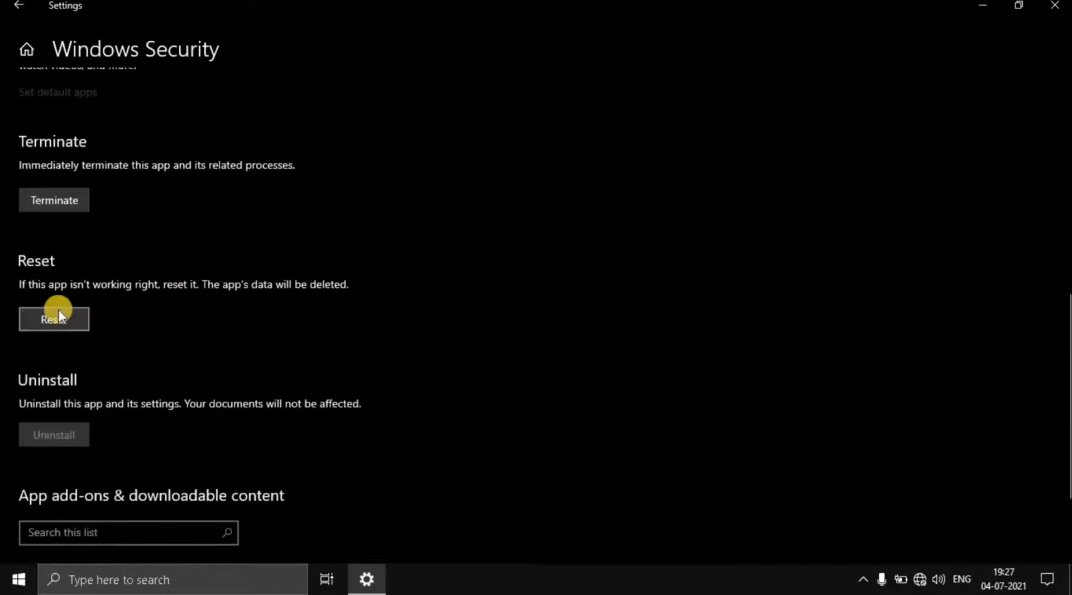
left_click(59, 314)
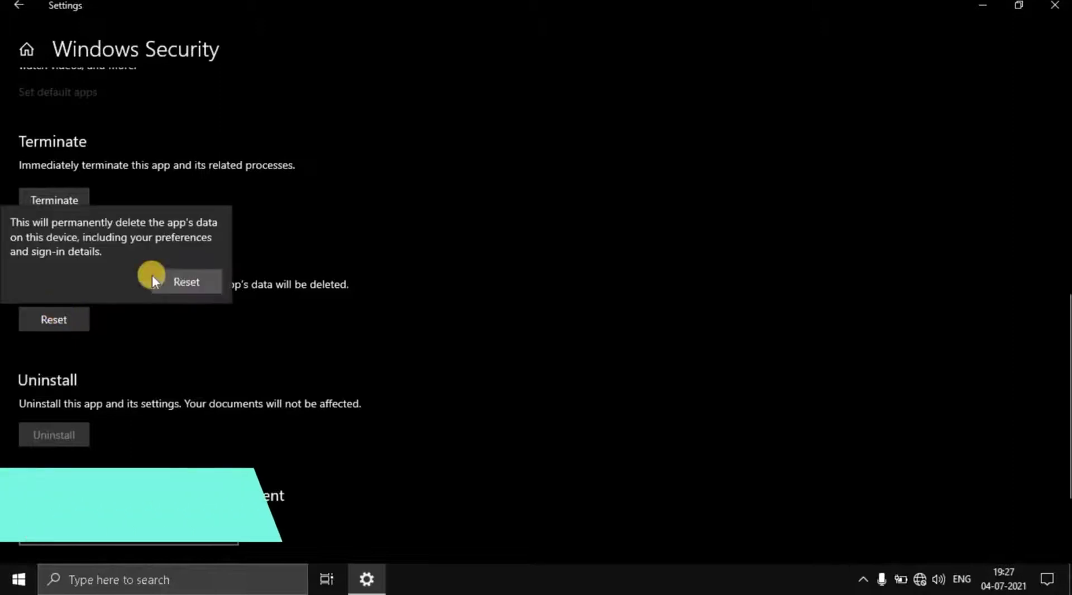
left_click(195, 287)
scroll(251, 268, "down", 3)
scroll(253, 267, "up", 3)
scroll(253, 267, "up", 2)
scroll(253, 267, "down", 4)
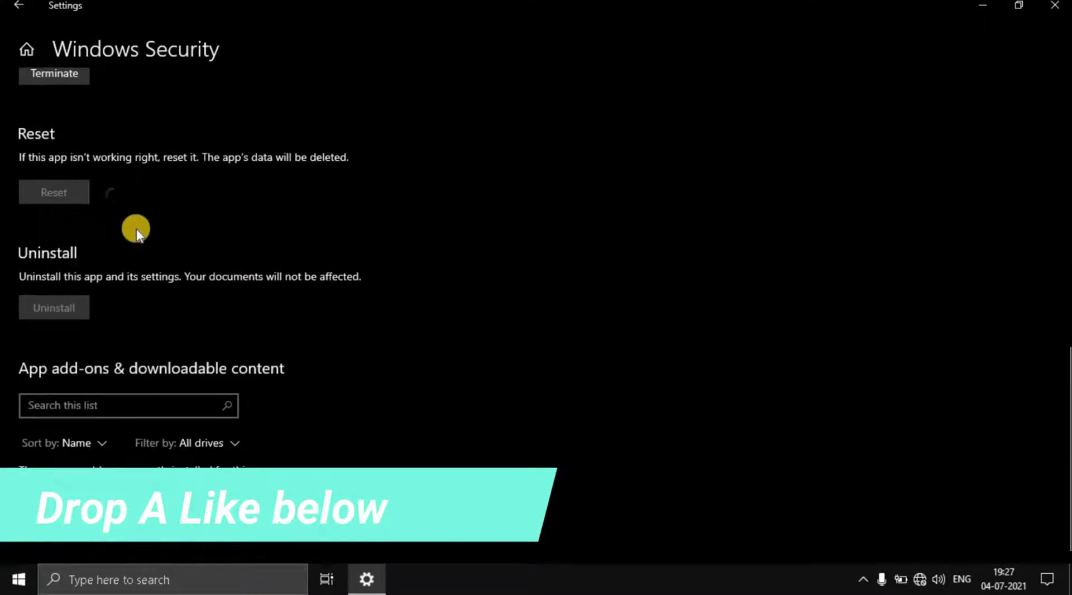
scroll(136, 229, "up", 1)
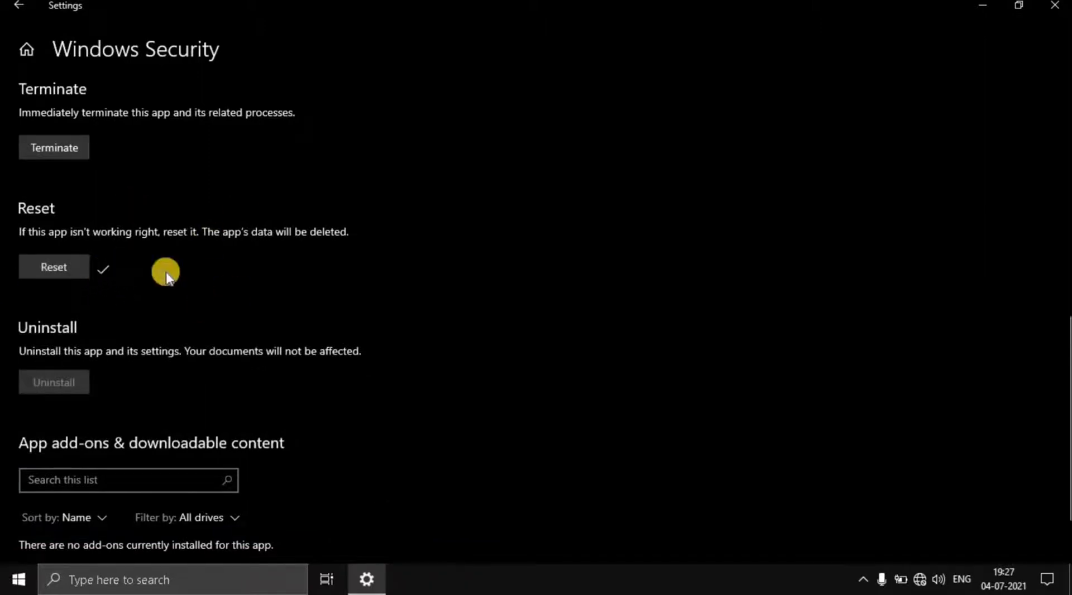
left_click(1055, 6)
right_click(568, 178)
left_click(654, 244)
right_click(528, 222)
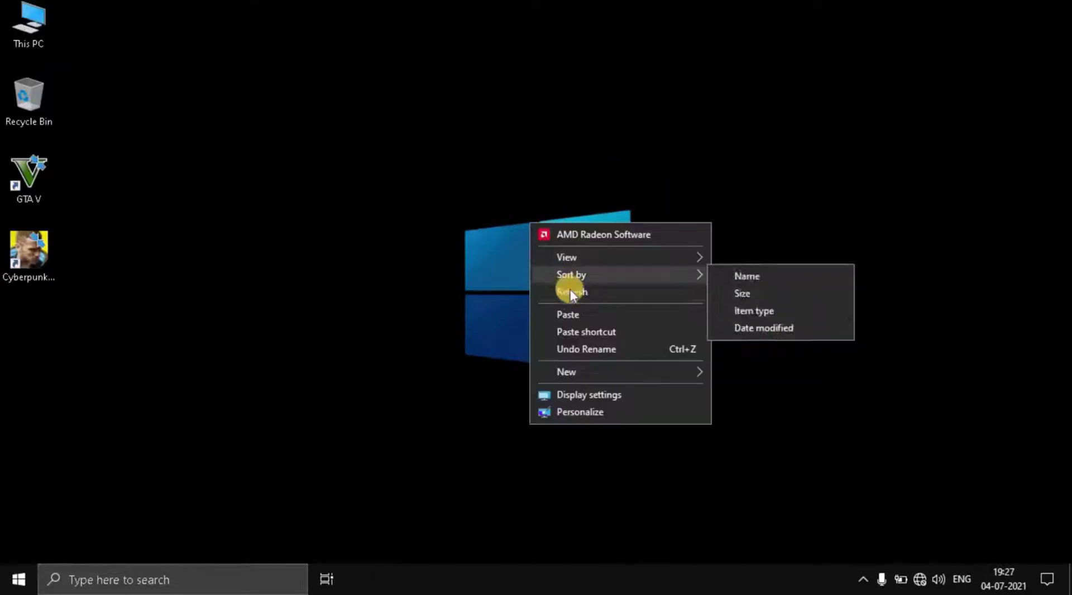
left_click(574, 298)
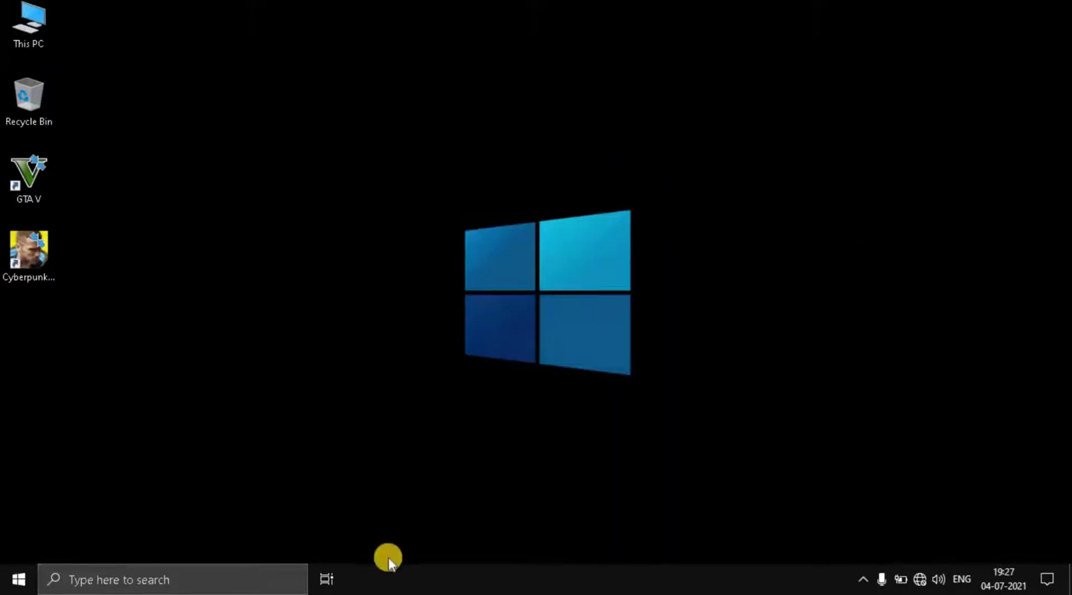
Open Task Manager and enable Microsoft OneDrive (32 bit) as a startup app.
right_click(478, 587)
left_click(522, 512)
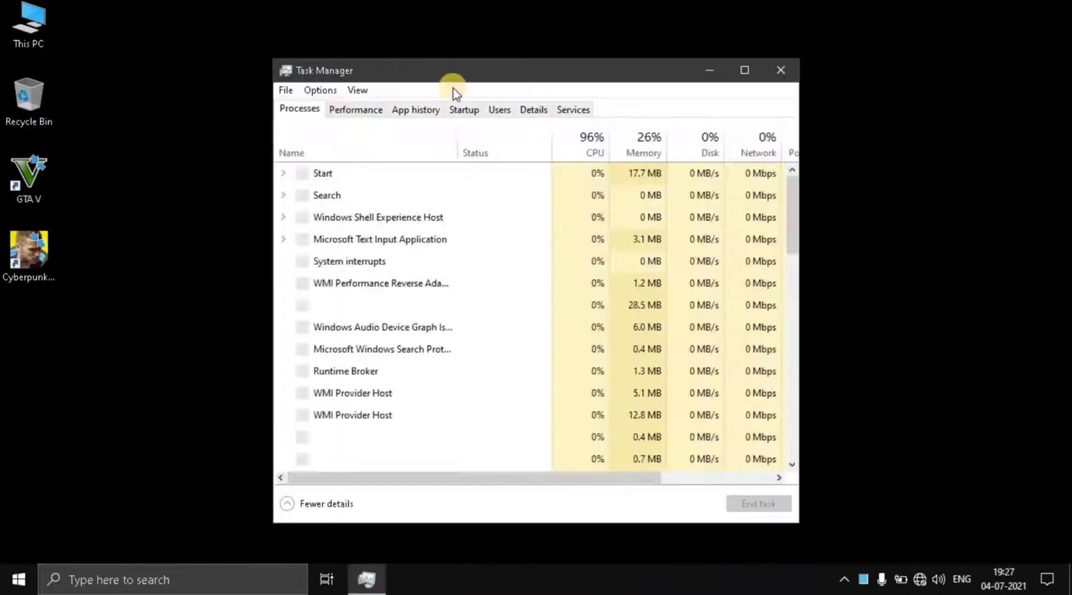
left_click(460, 112)
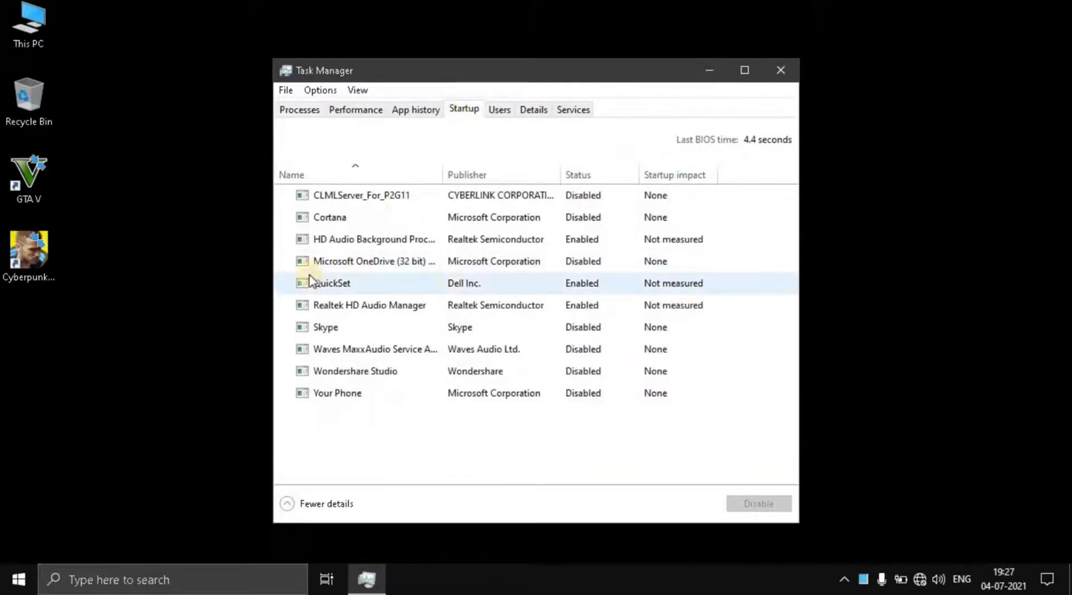
left_click(366, 263)
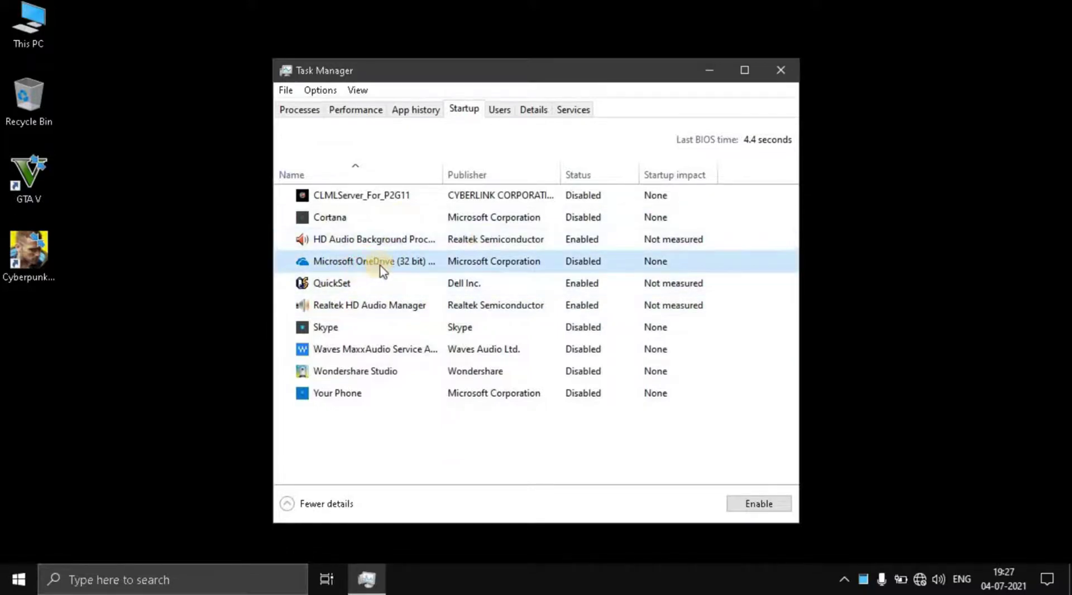
left_click(751, 509)
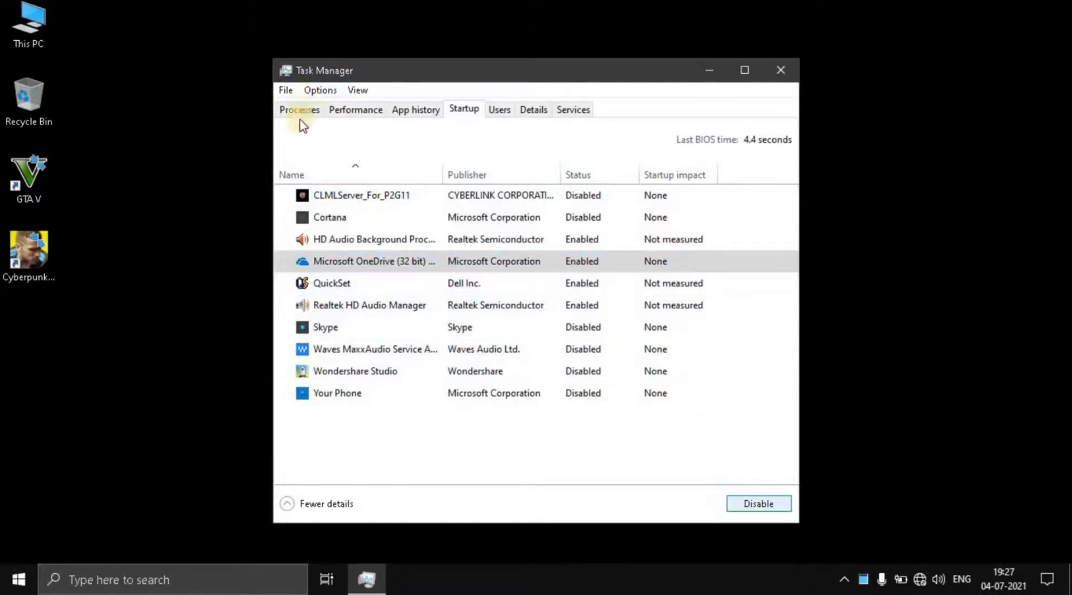
Look through the running processes in Task Manager and close it.
left_click(313, 110)
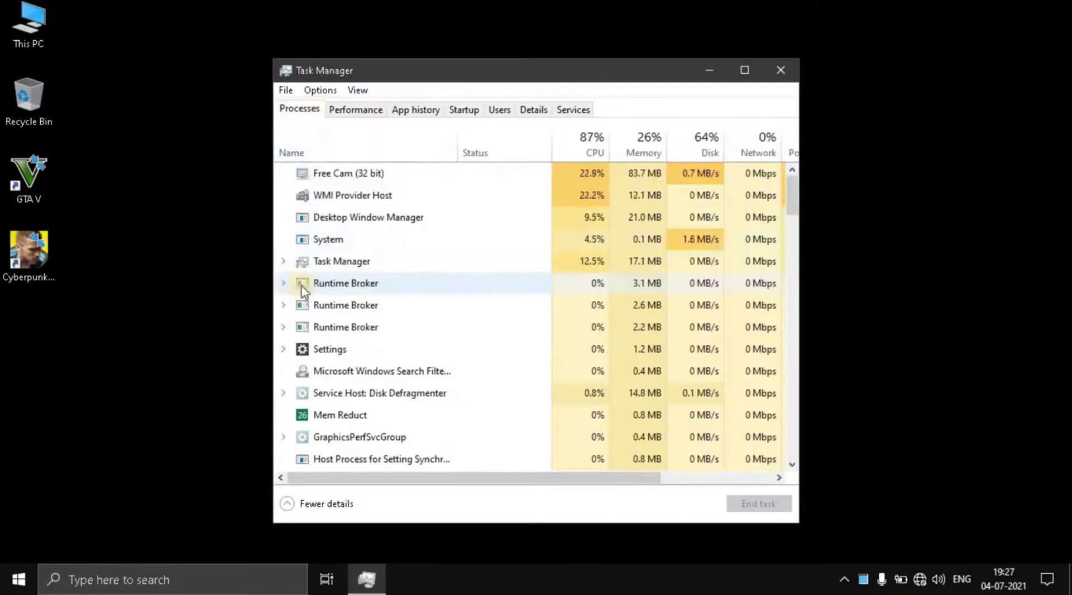
scroll(411, 218, "down", 1)
scroll(383, 287, "down", 2)
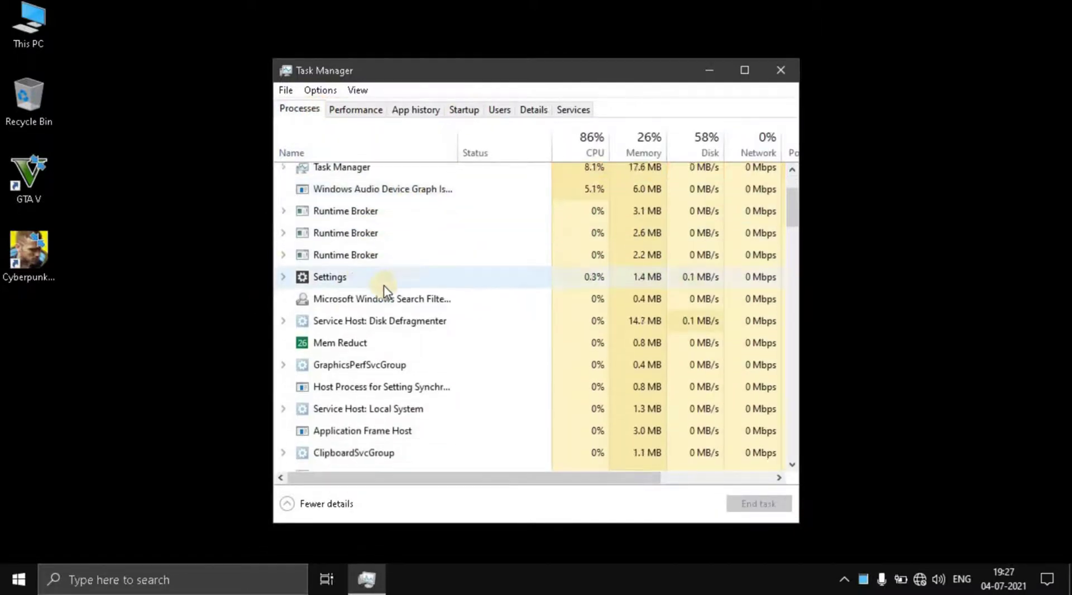
scroll(394, 289, "down", 3)
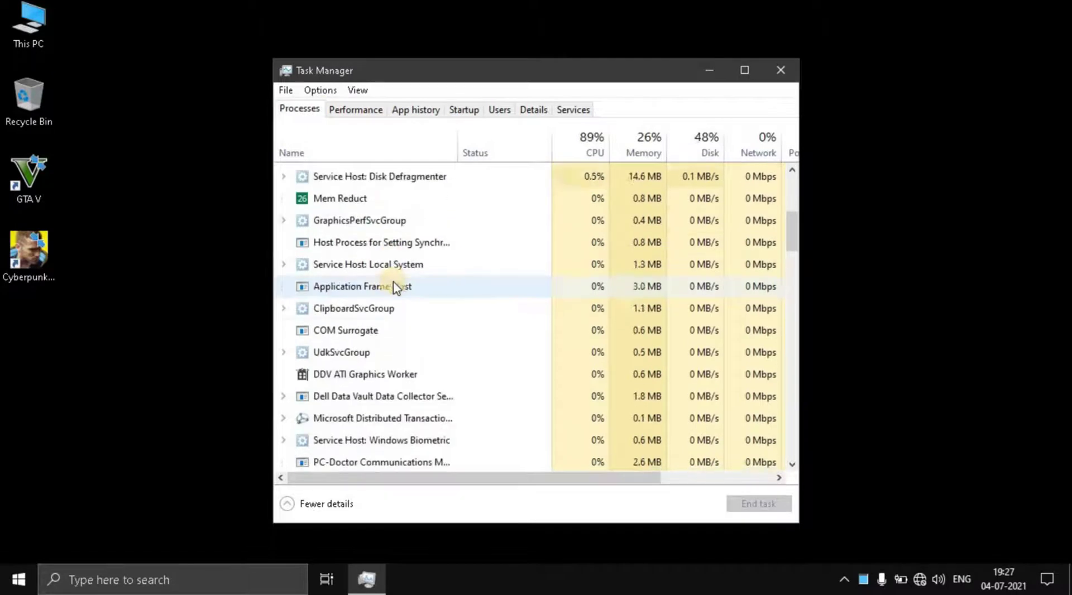
scroll(394, 300, "down", 5)
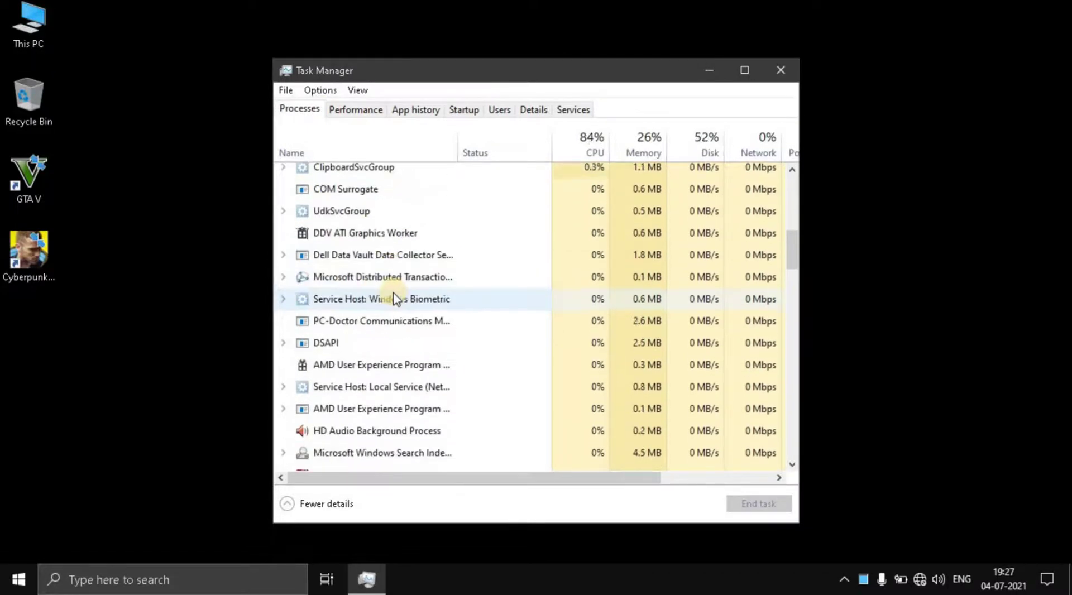
scroll(404, 280, "down", 4)
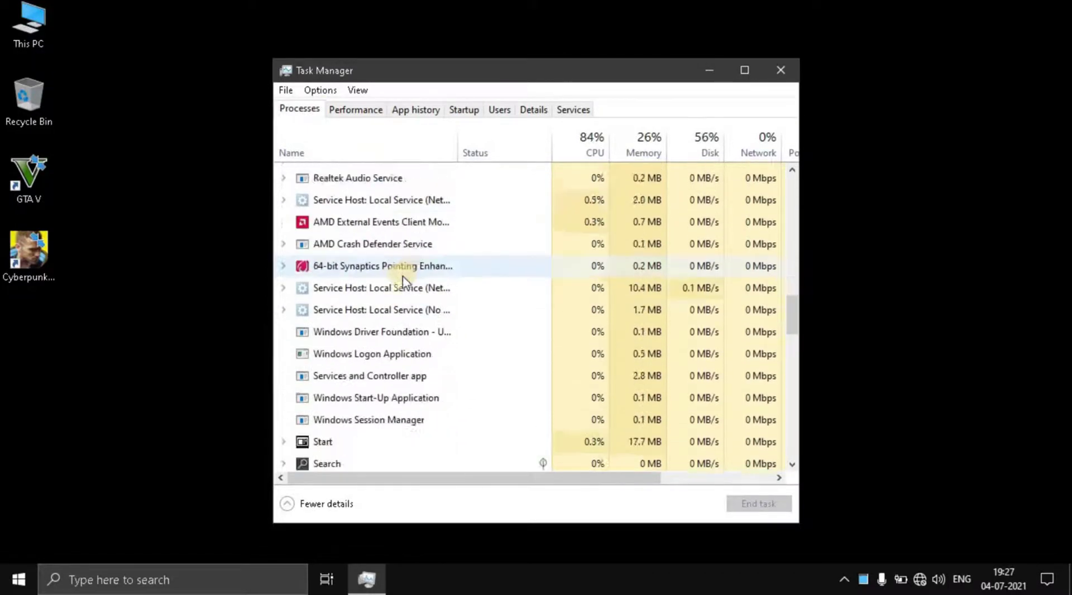
left_click(781, 69)
right_click(782, 67)
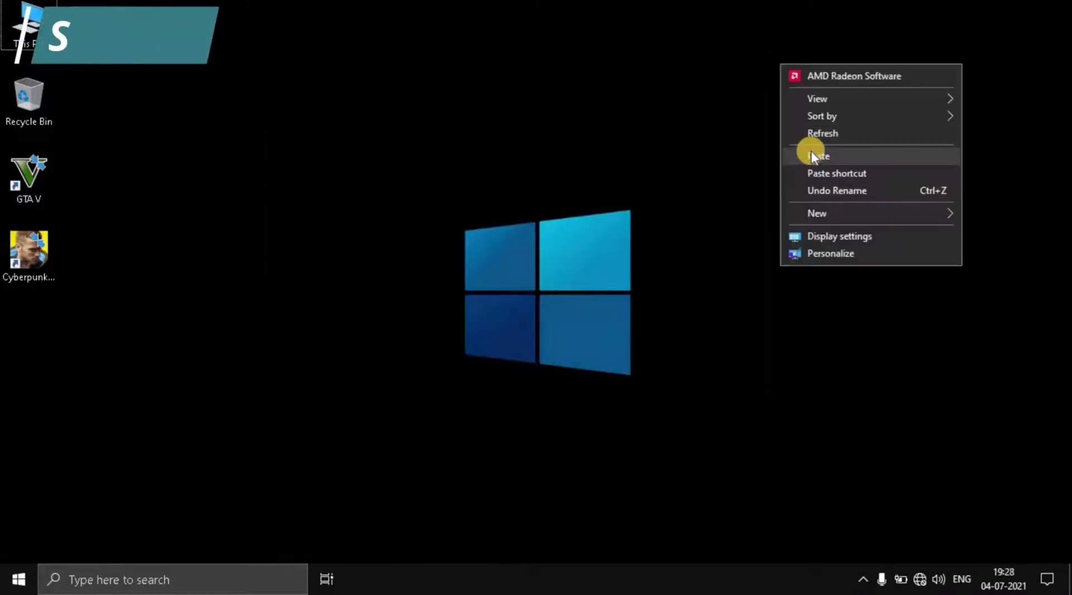
left_click(831, 137)
Search Windows for "windows", open Windows Defender Firewall and maximize its window.
key("super")
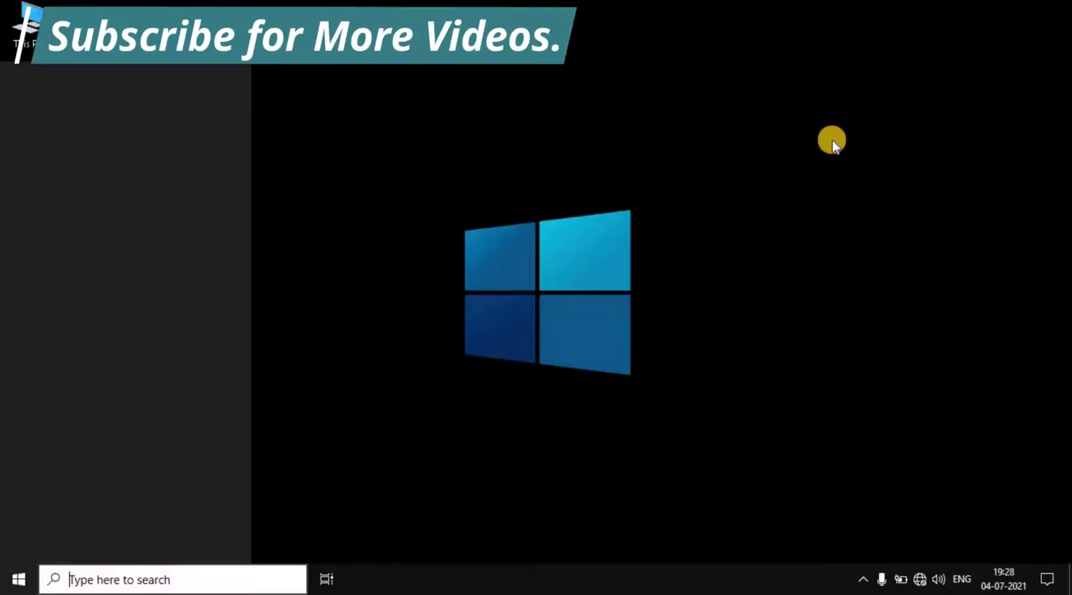
type("wi")
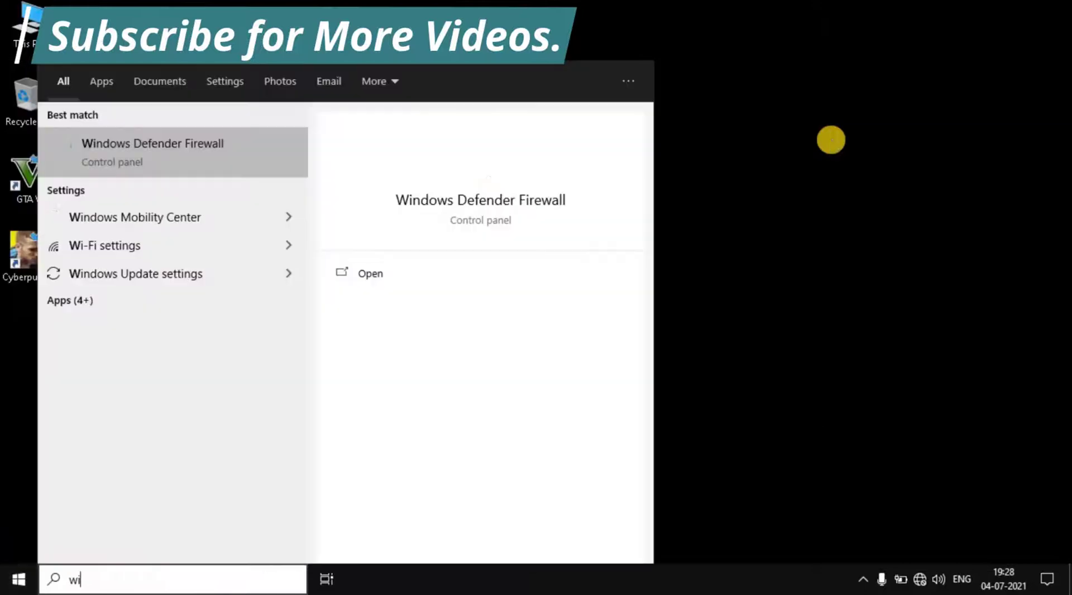
type("ndows")
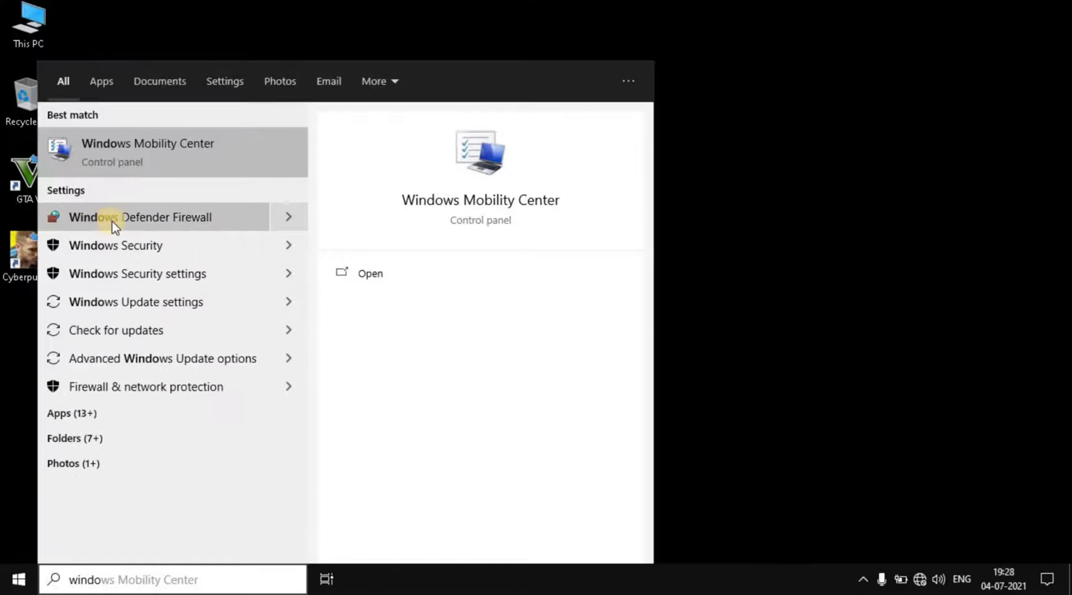
left_click(111, 220)
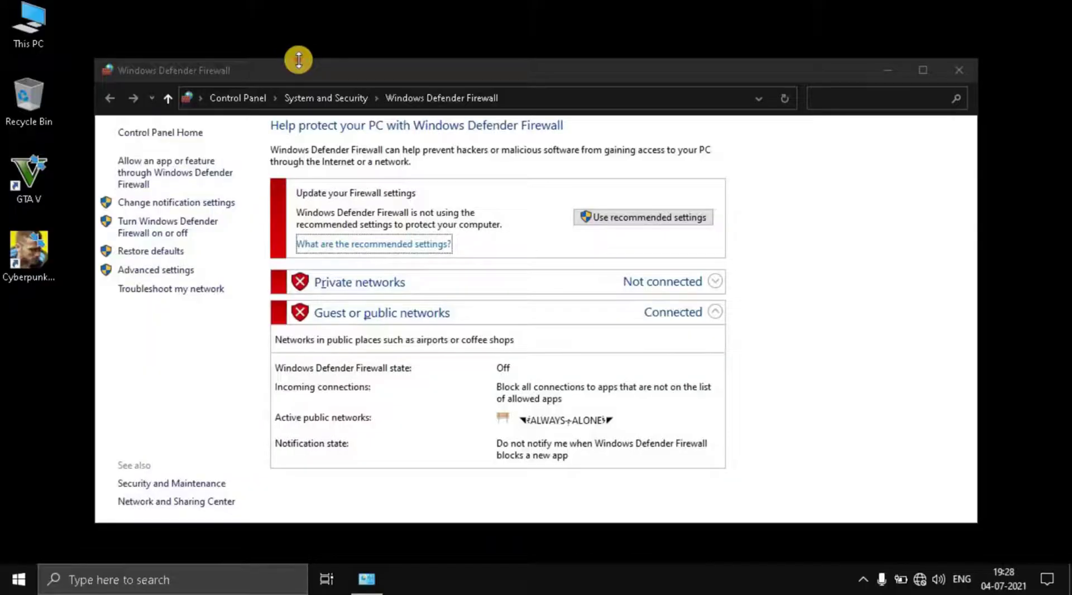
left_click_drag(295, 61, 299, 2)
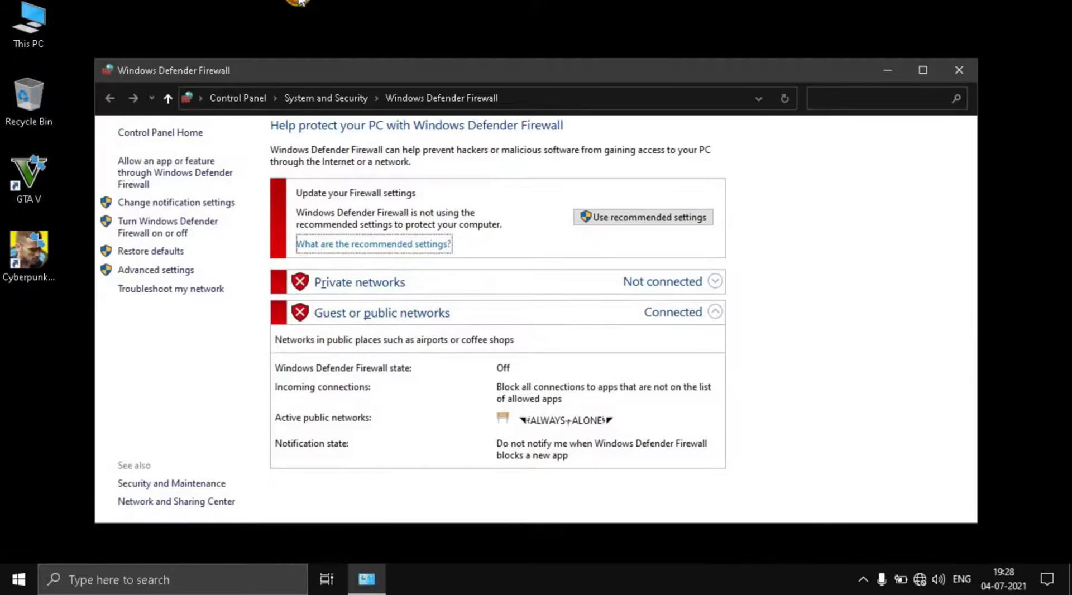
double_click(318, 66)
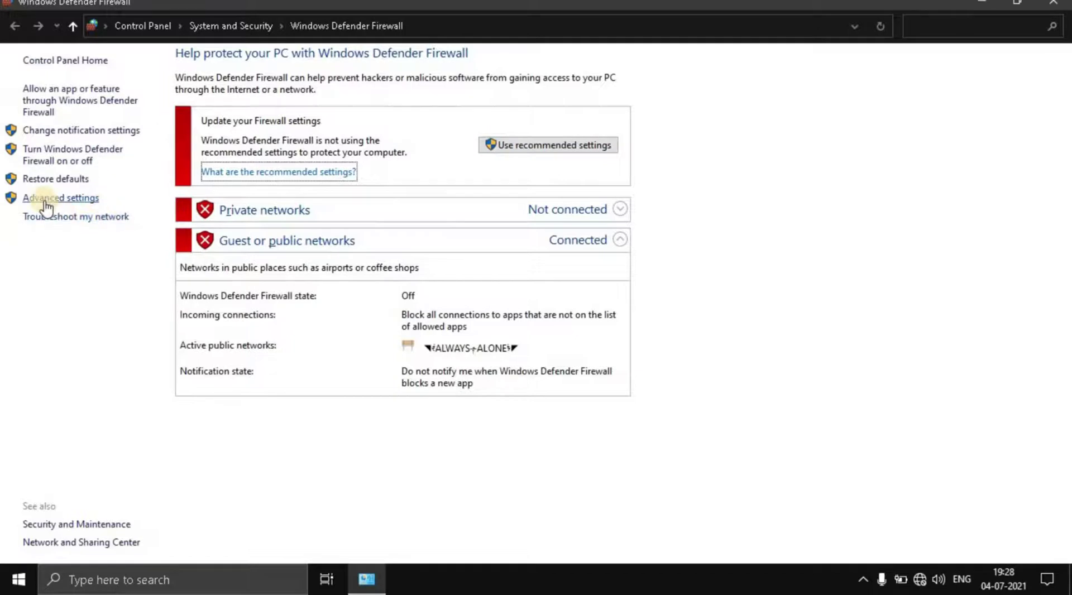
Open the firewall's advanced settings in a maximized window and bring up the firewall properties.
left_click(63, 199)
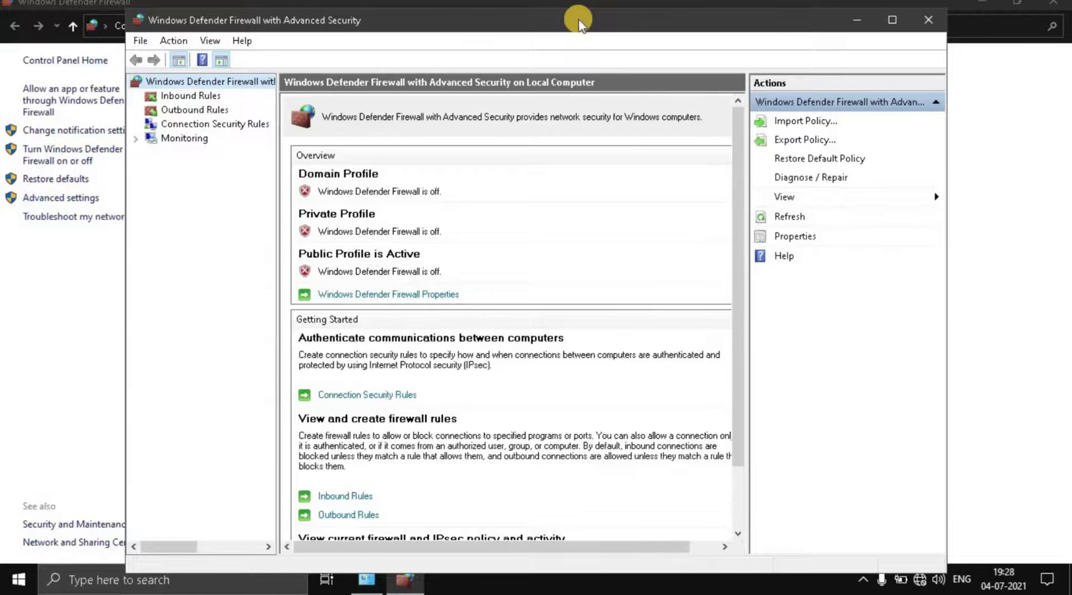
double_click(578, 23)
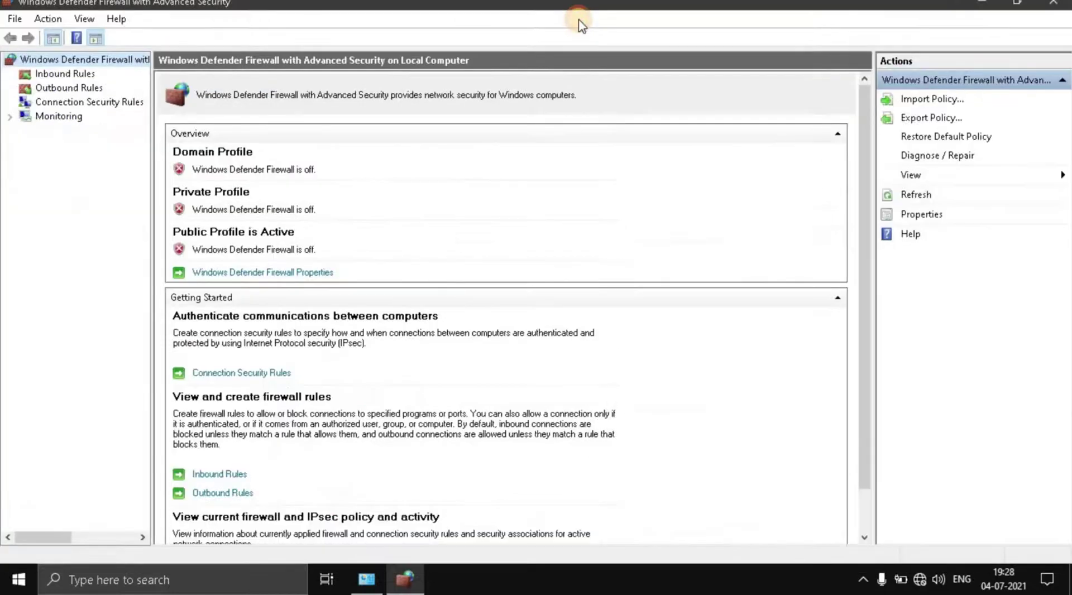
left_click(906, 214)
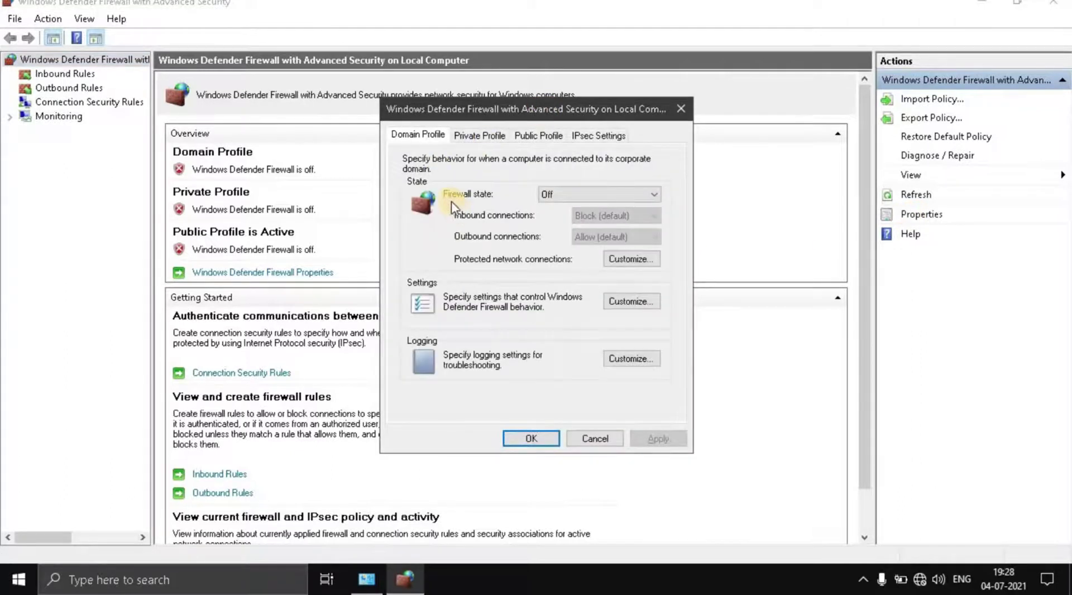
Set the Domain Profile's firewall state to On (recommended) and apply the change.
left_click(547, 195)
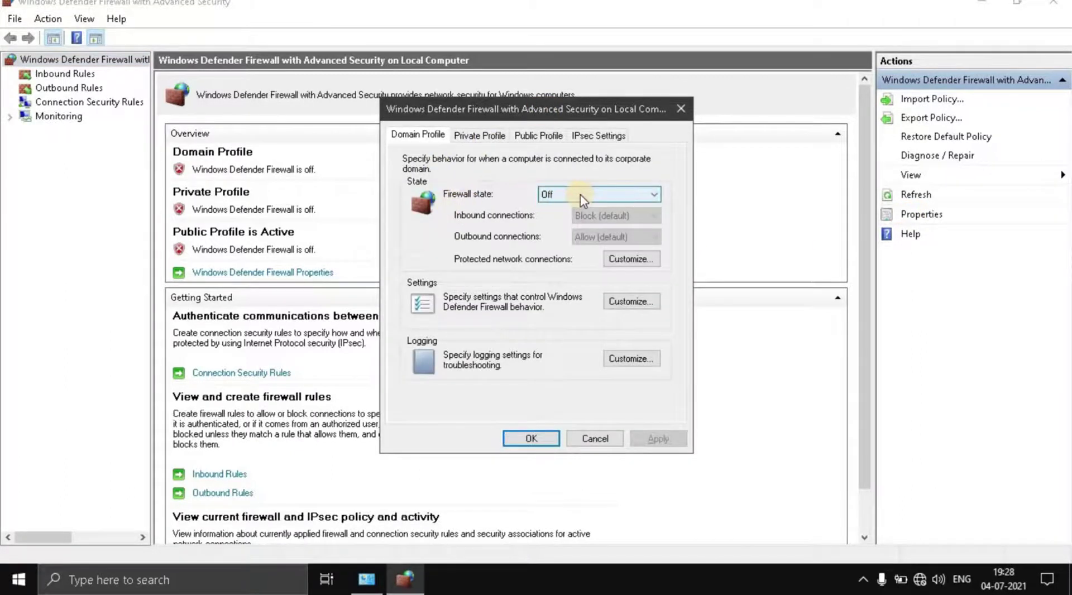
left_click(584, 200)
left_click(591, 207)
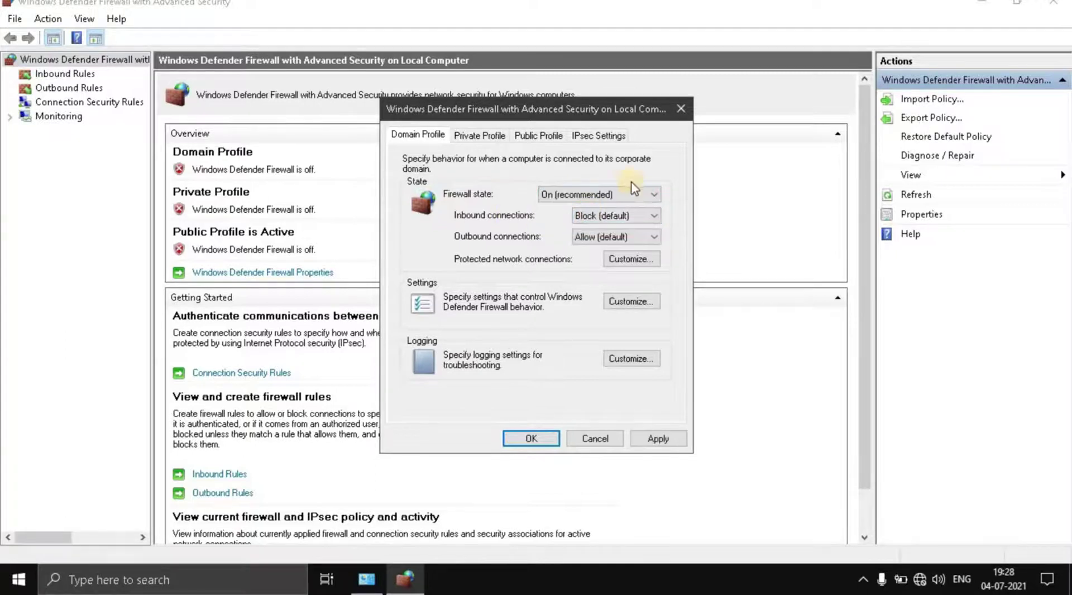
left_click(615, 196)
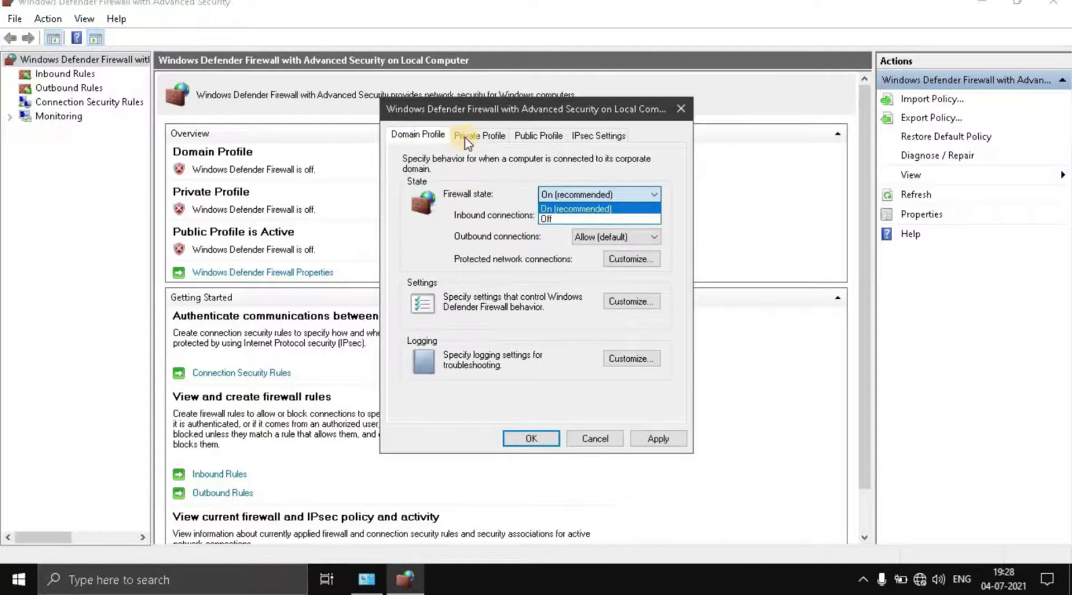
left_click(668, 439)
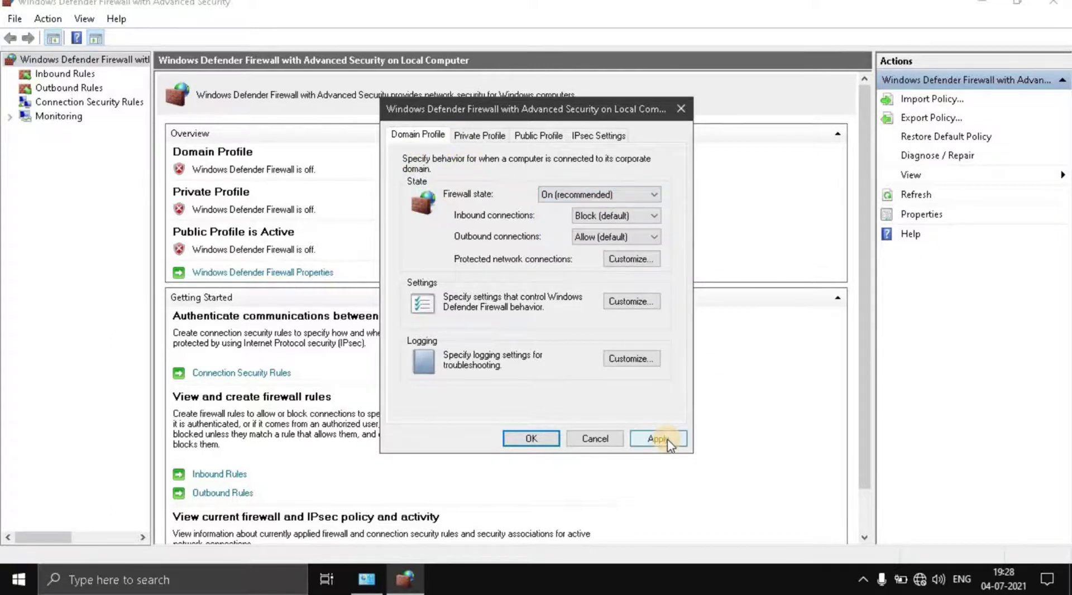
left_click(665, 439)
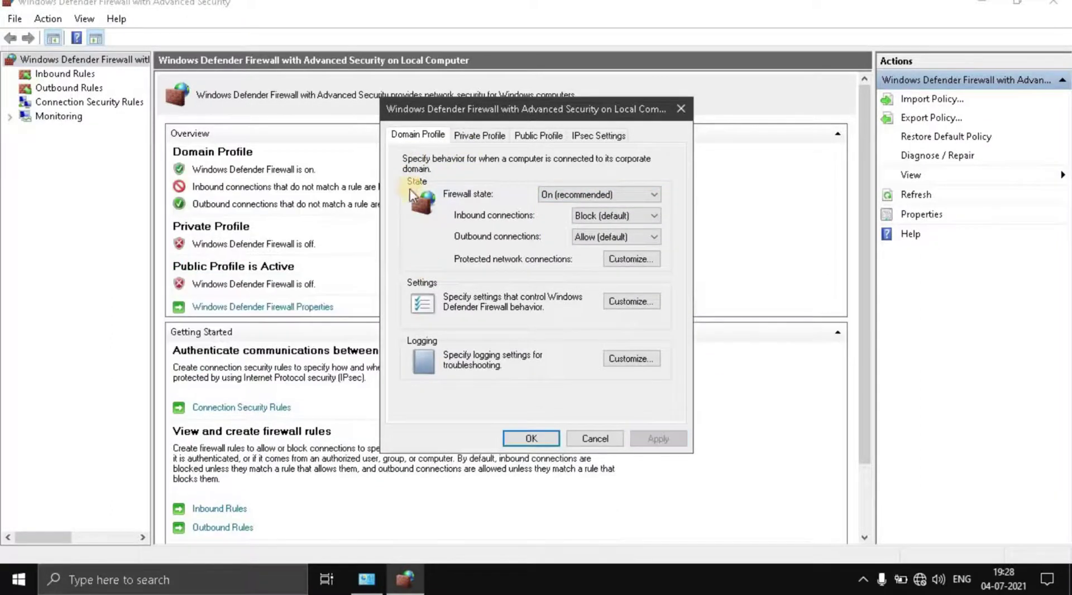
Set the Private Profile's firewall state to On (recommended) and apply the change.
left_click(471, 136)
left_click(579, 197)
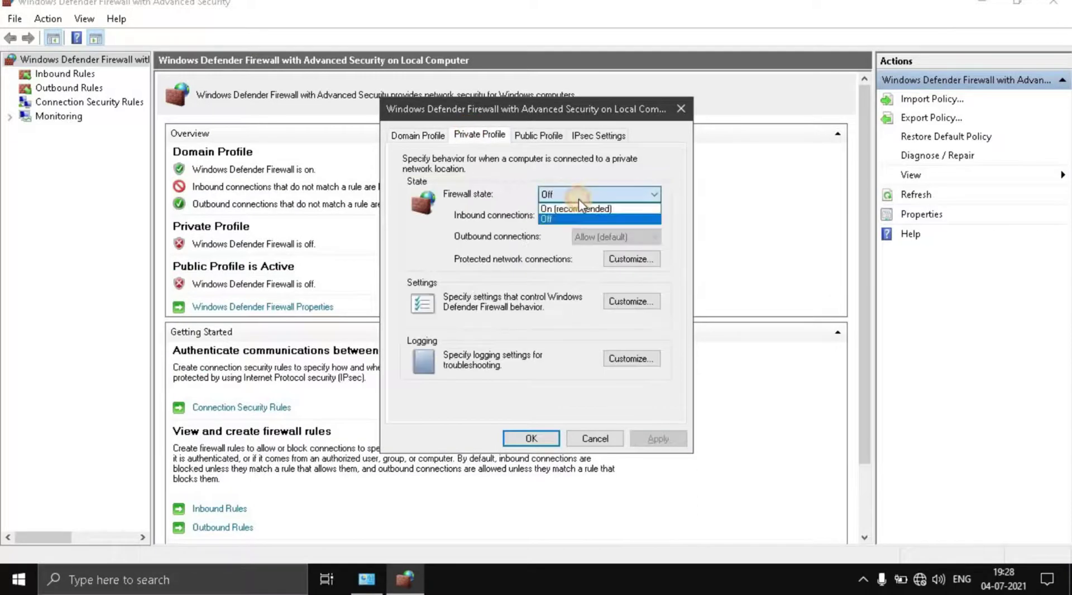
left_click(581, 208)
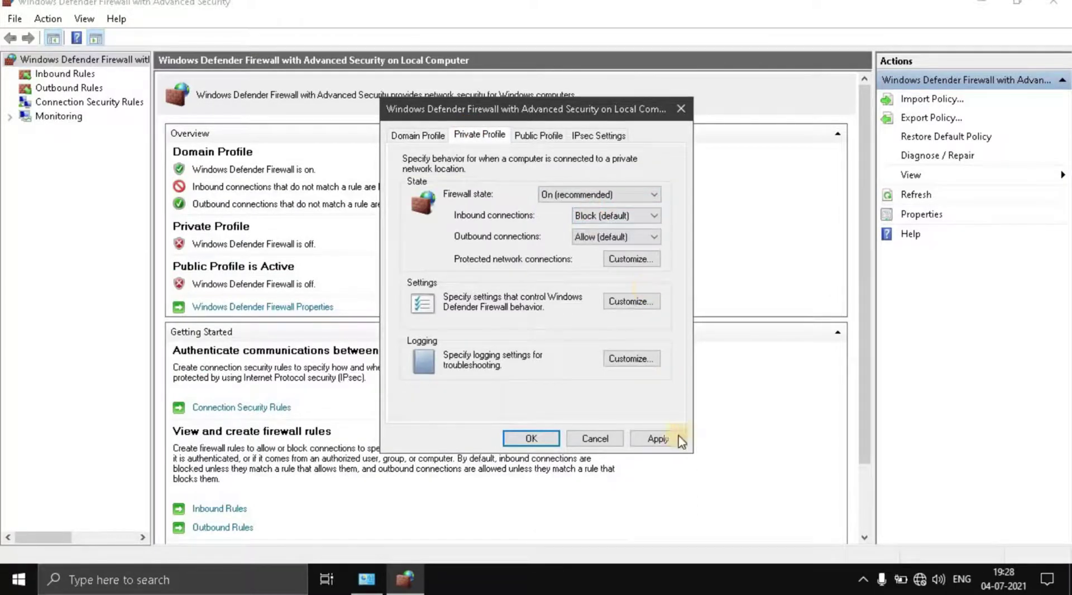
left_click(665, 440)
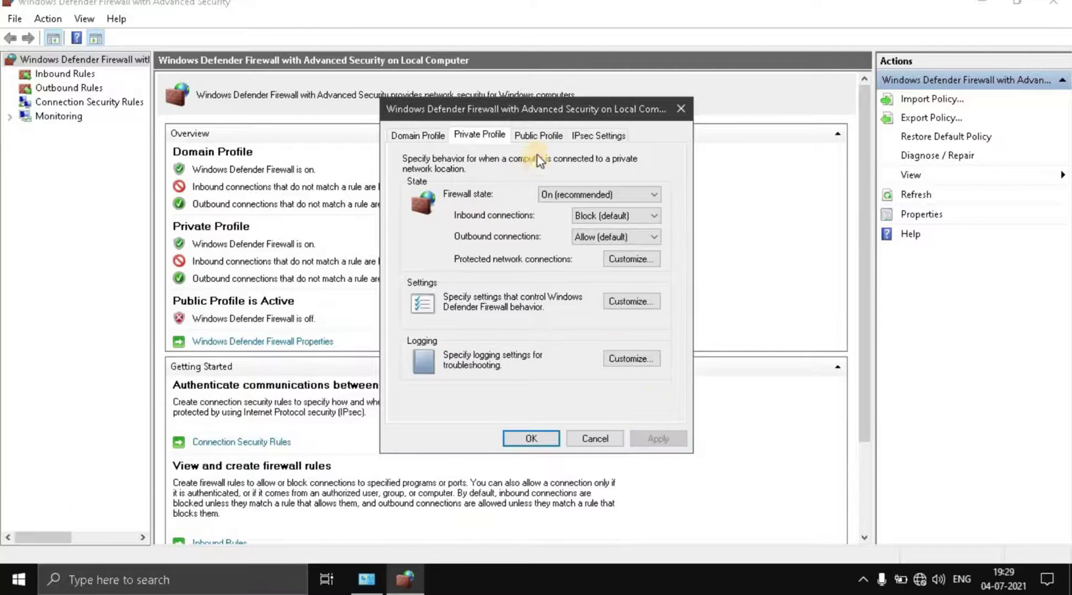
Set the Public Profile's firewall state to On (recommended) and apply the change.
left_click(541, 136)
left_click(595, 197)
left_click(592, 208)
left_click(672, 438)
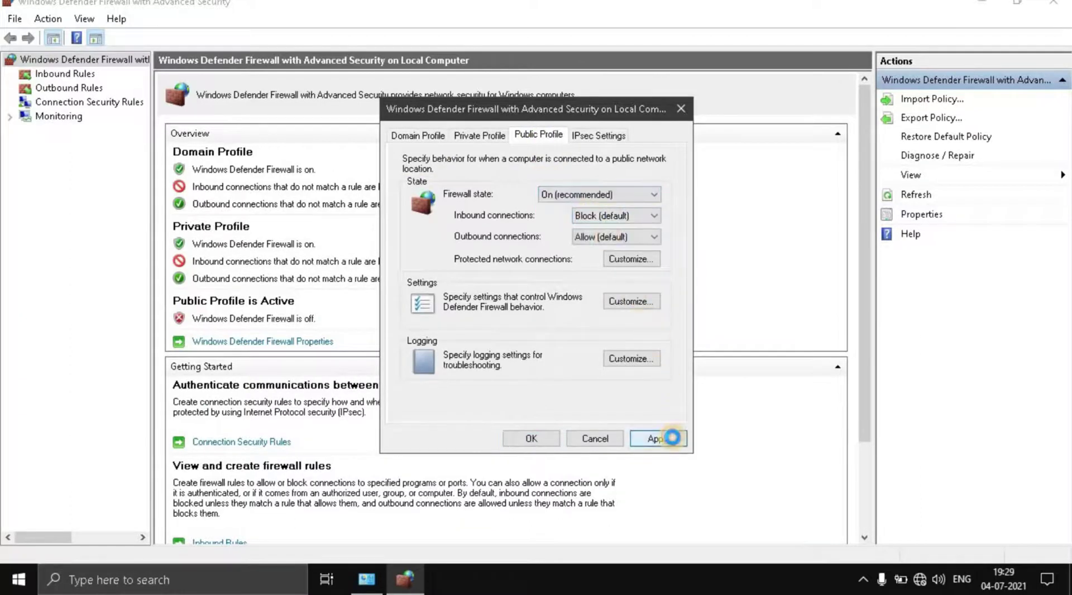
Set Exempt ICMP from IPsec to Yes in the IPsec settings, apply it, and close the properties and the advanced security window.
left_click(587, 136)
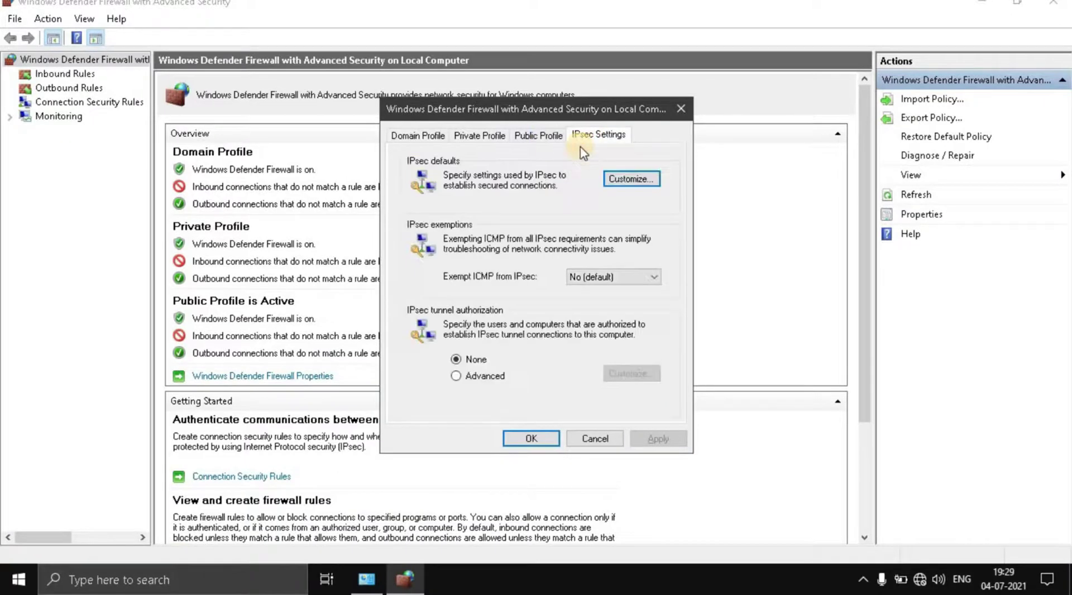
left_click(643, 278)
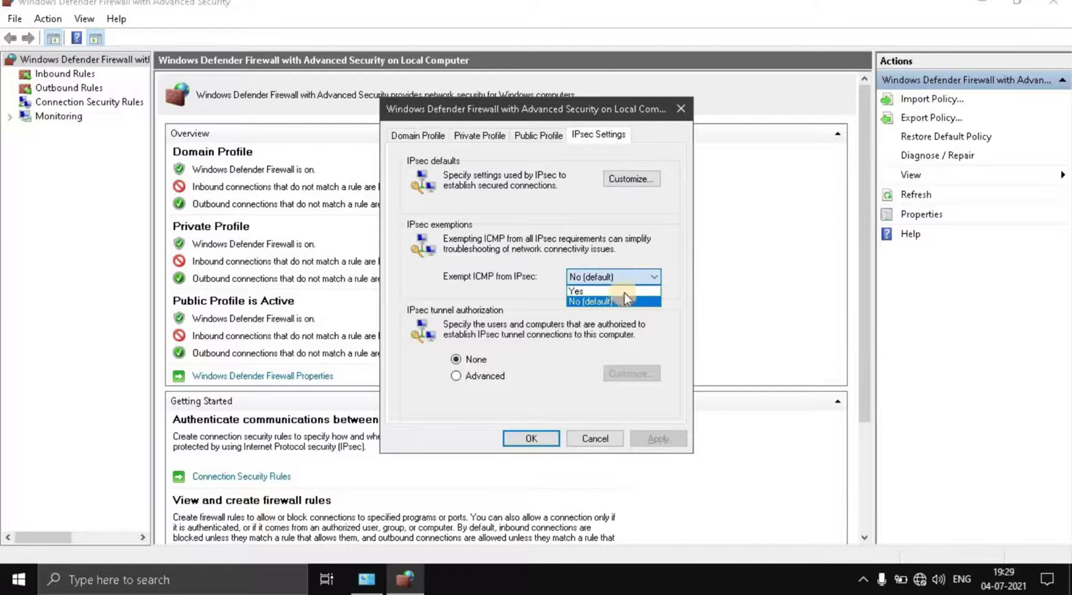
left_click(621, 291)
left_click(664, 438)
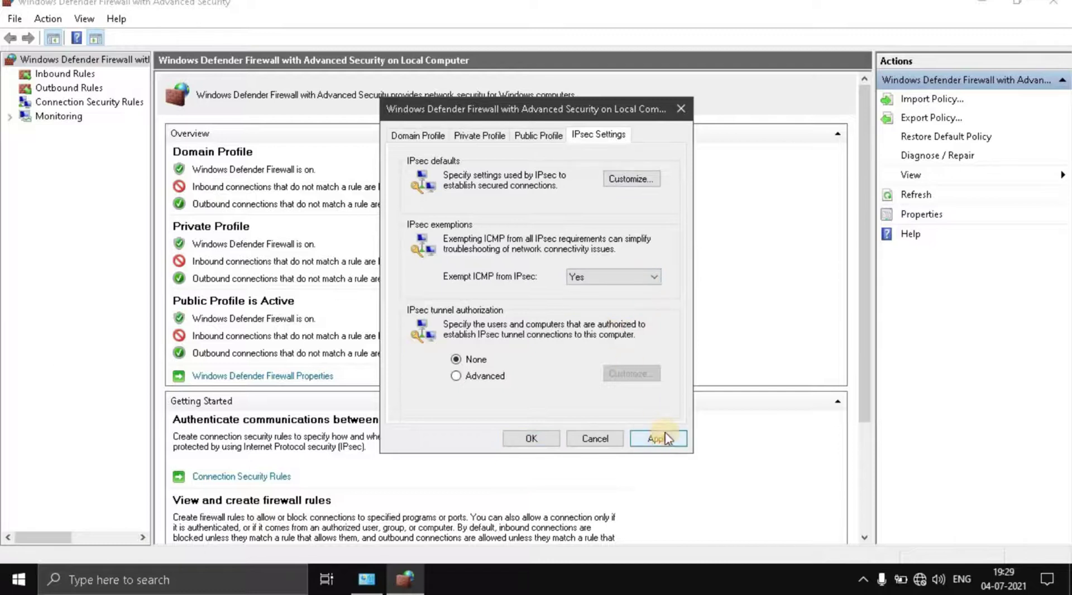
left_click(533, 439)
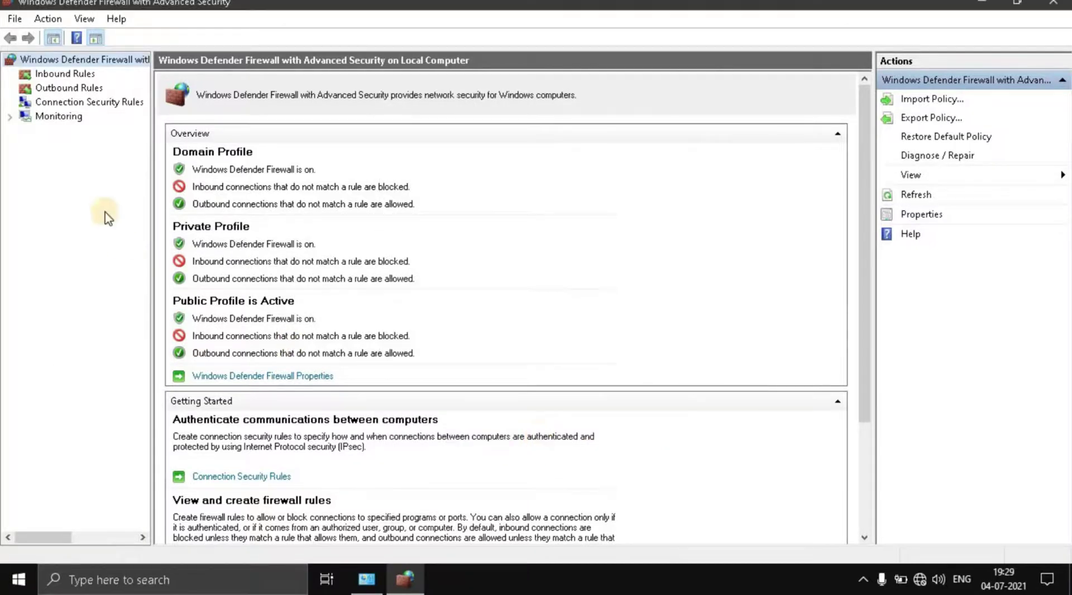
left_click(1048, 8)
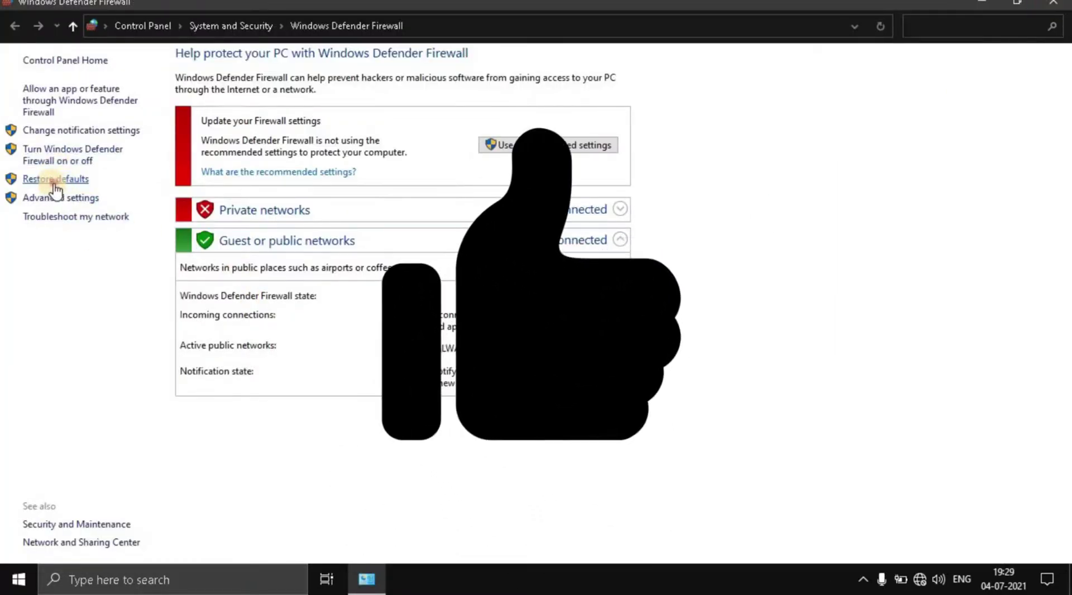
Restore the default settings of Windows Defender Firewall, confirming the deletion of all configured settings, and close the open window.
left_click(87, 184)
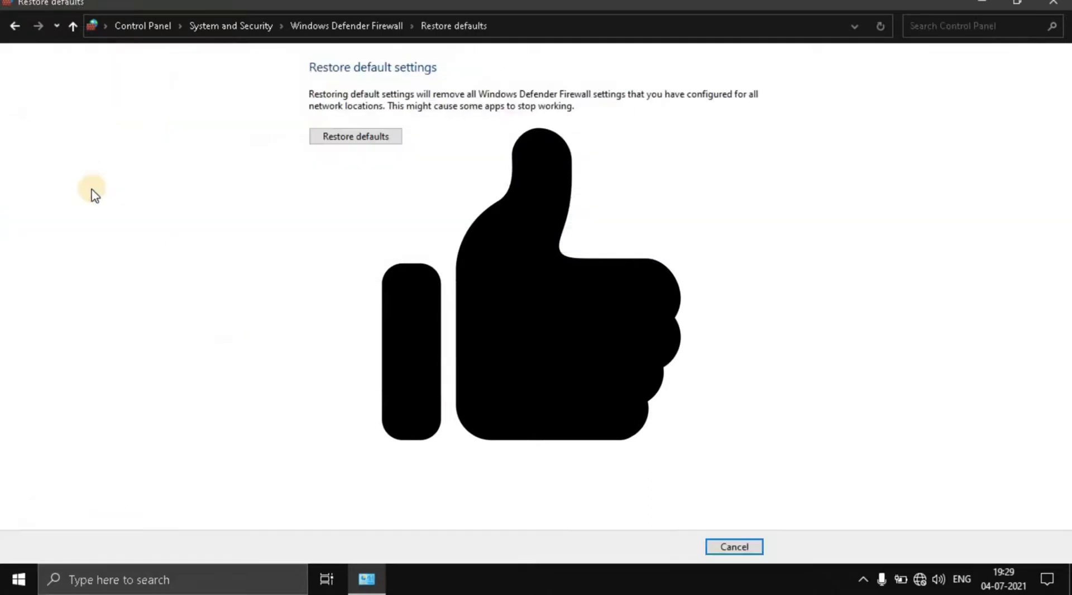
left_click(343, 136)
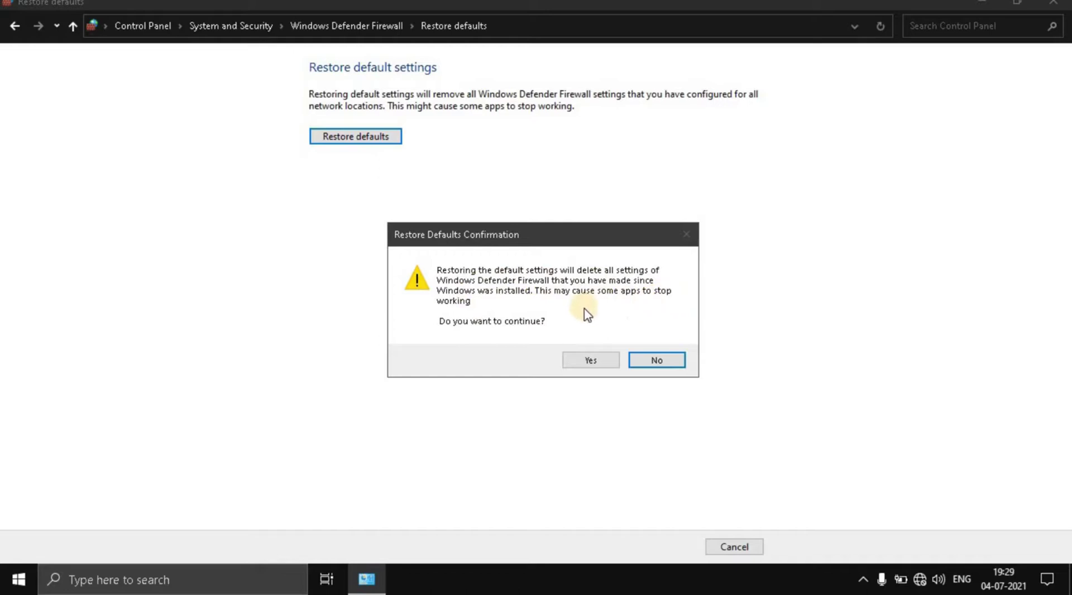
left_click(595, 361)
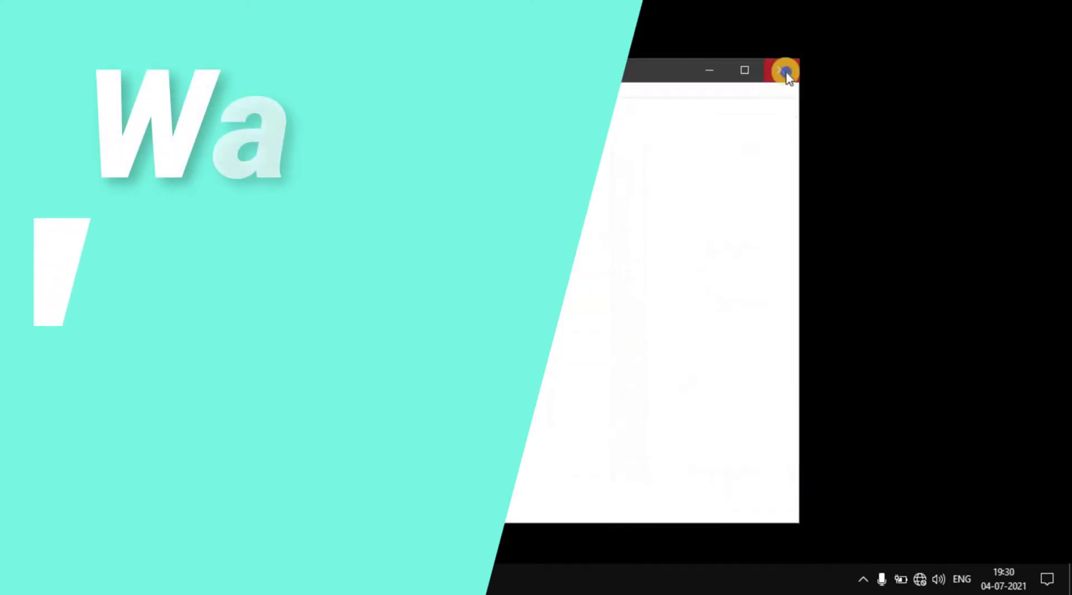
left_click(785, 72)
right_click(805, 105)
mouse_move(830, 163)
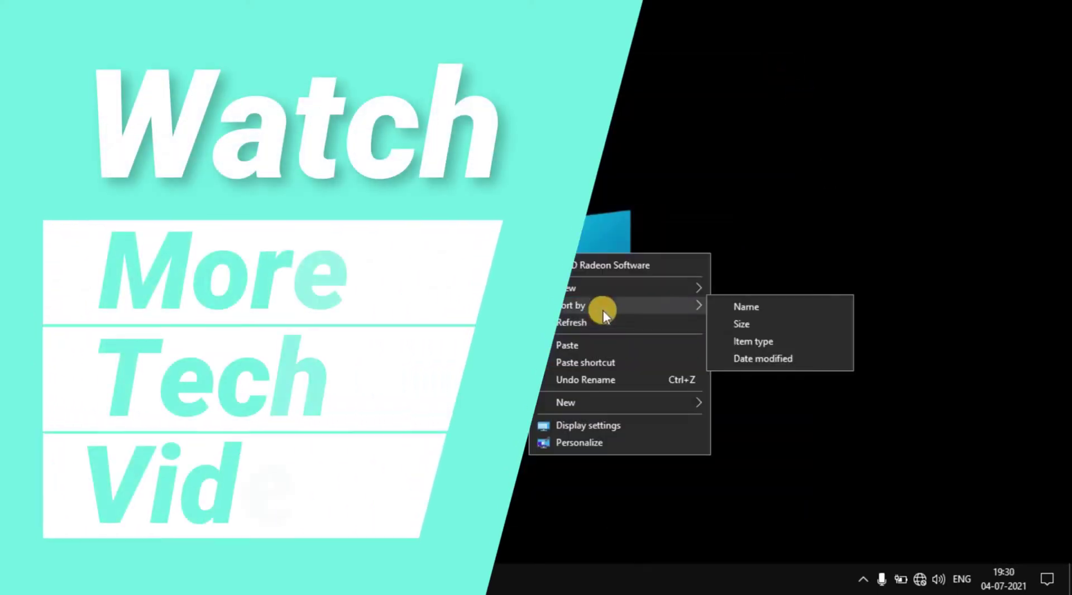
left_click(605, 316)
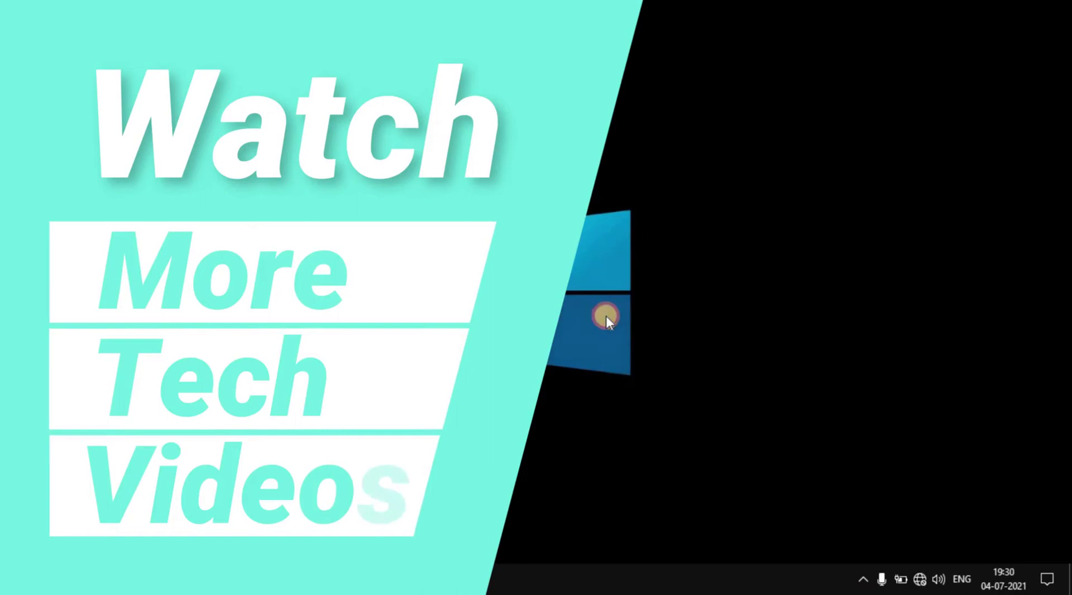
right_click(663, 221)
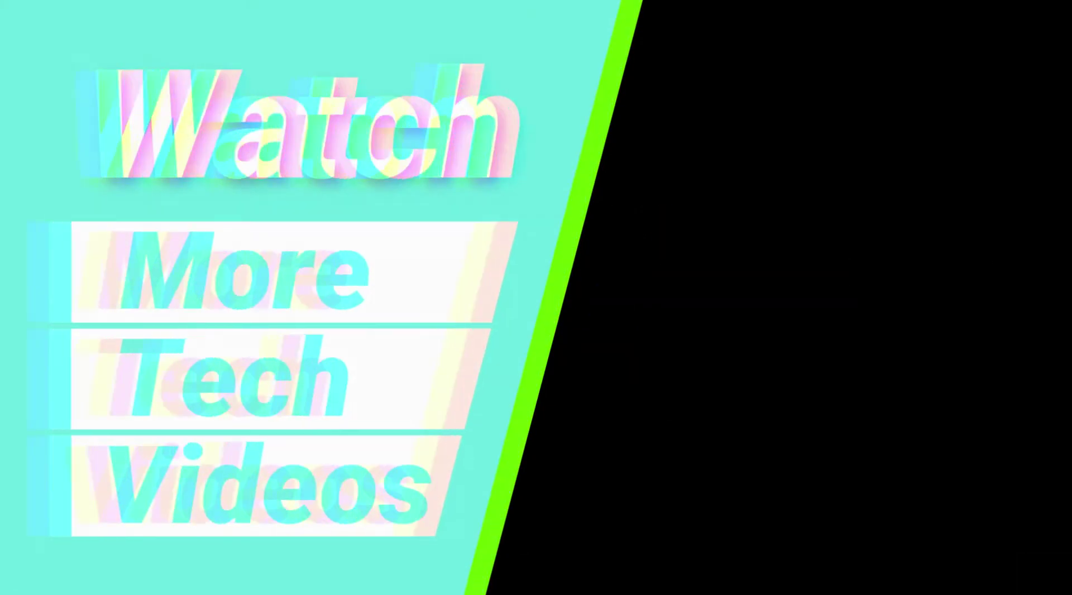